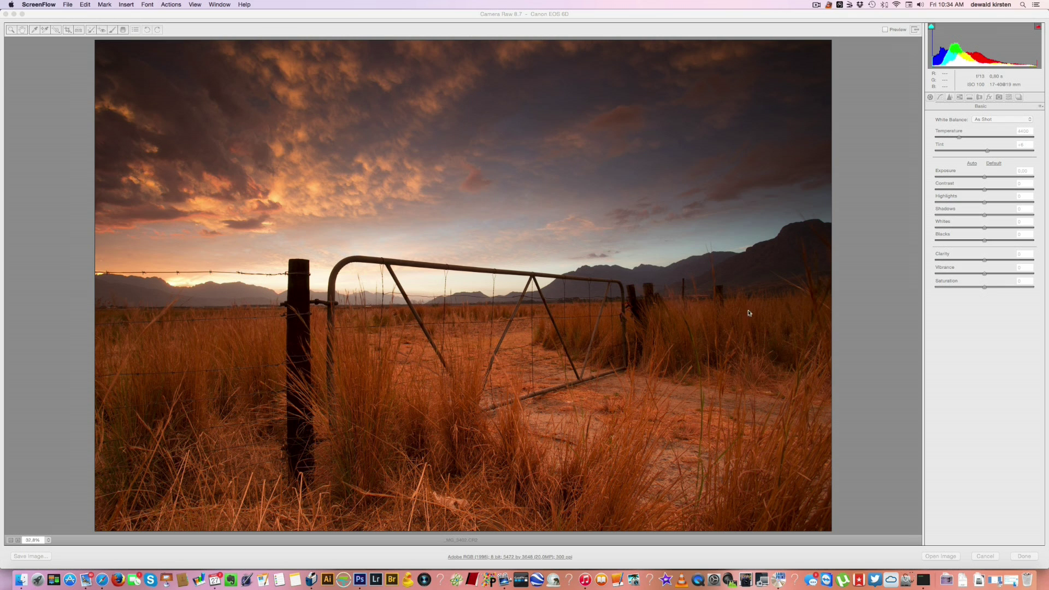
# Accept the Camera Raw settings so the farm-gate sunset photo opens in Photoshop
pyautogui.click(952, 487)
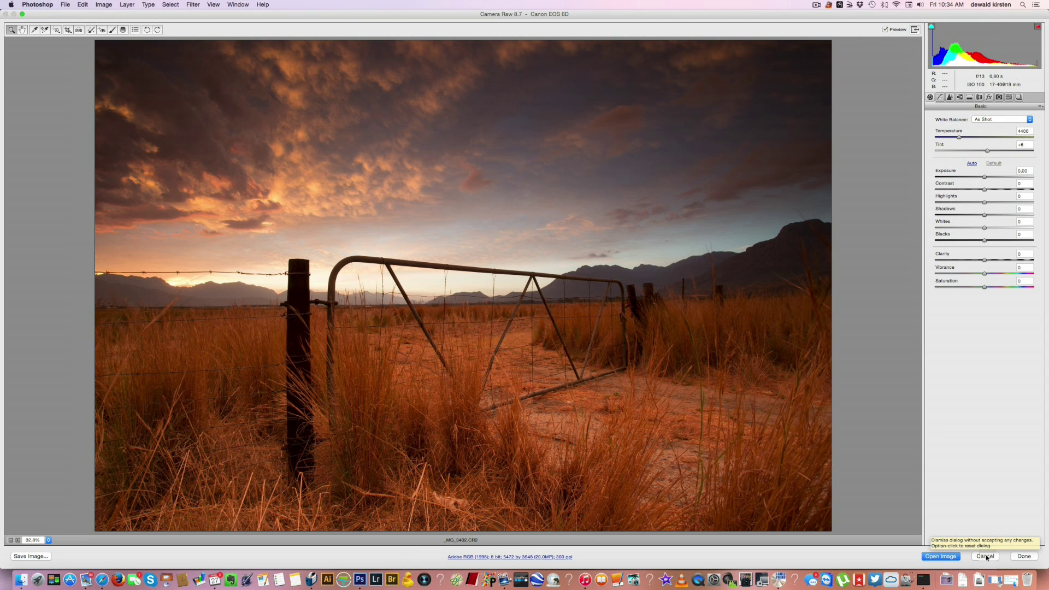
pyautogui.click(985, 556)
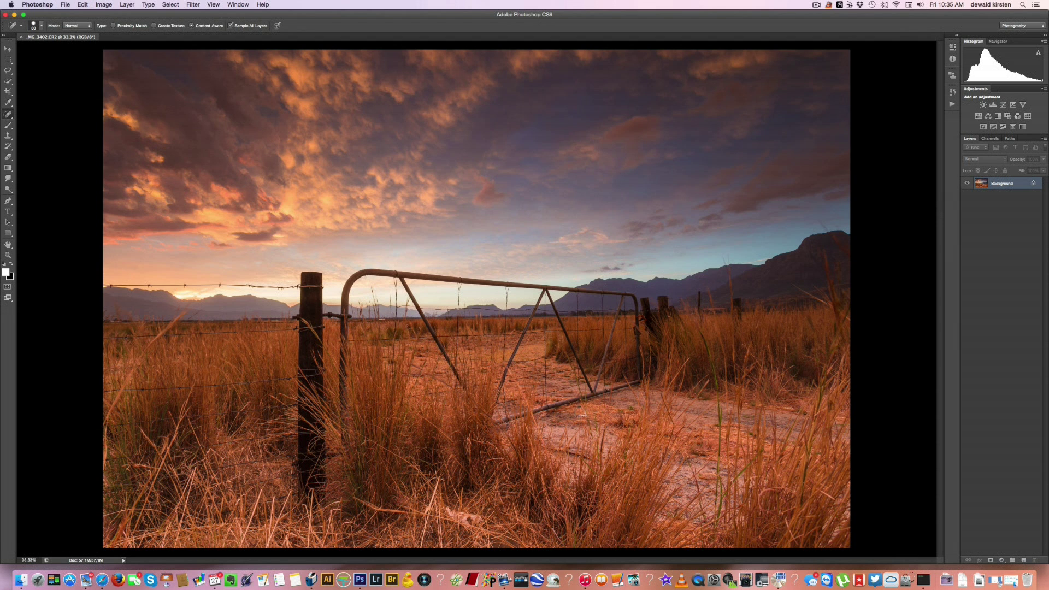
# Spot-heal the three pale specks in the foreground grass near the bottom centre
pyautogui.click(583, 415)
pyautogui.click(476, 518)
pyautogui.click(456, 516)
# Launch Color Efex Pro 4 from Filter > Nik Collection and scroll down its filter list
pyautogui.click(192, 4)
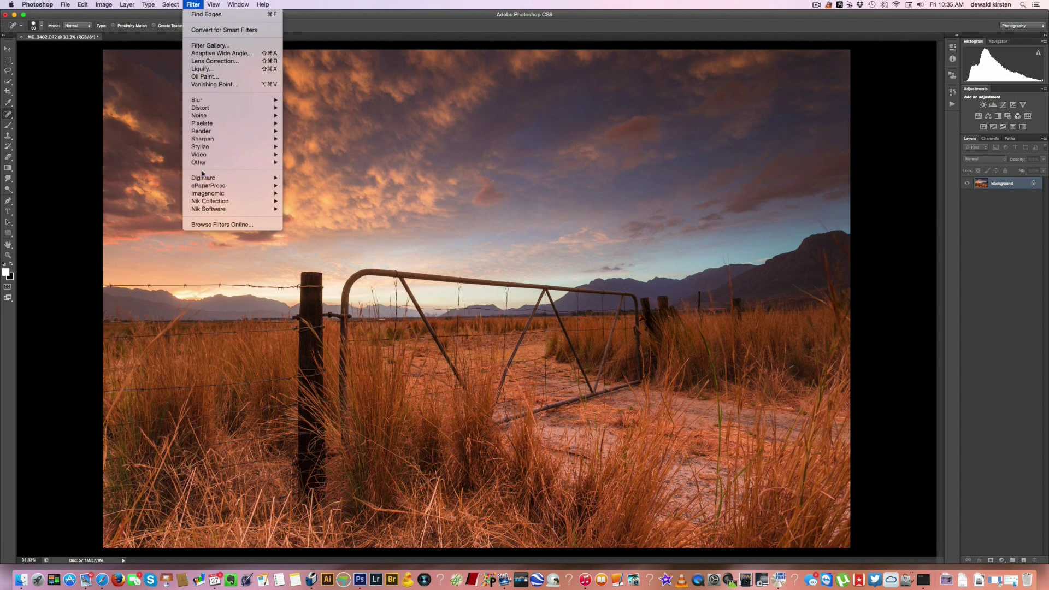
pyautogui.moveTo(218, 202)
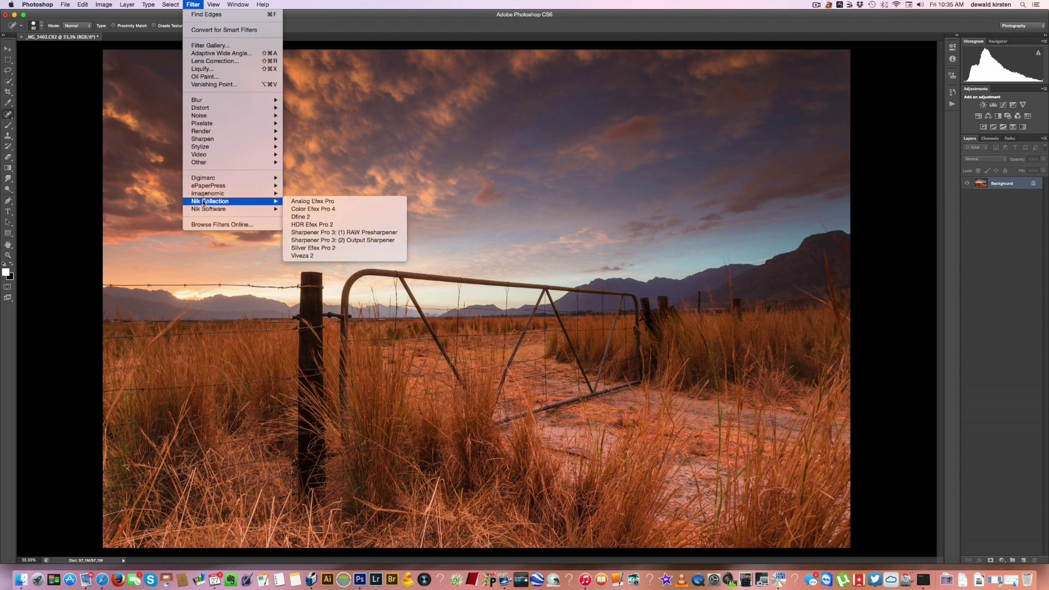
pyautogui.click(303, 210)
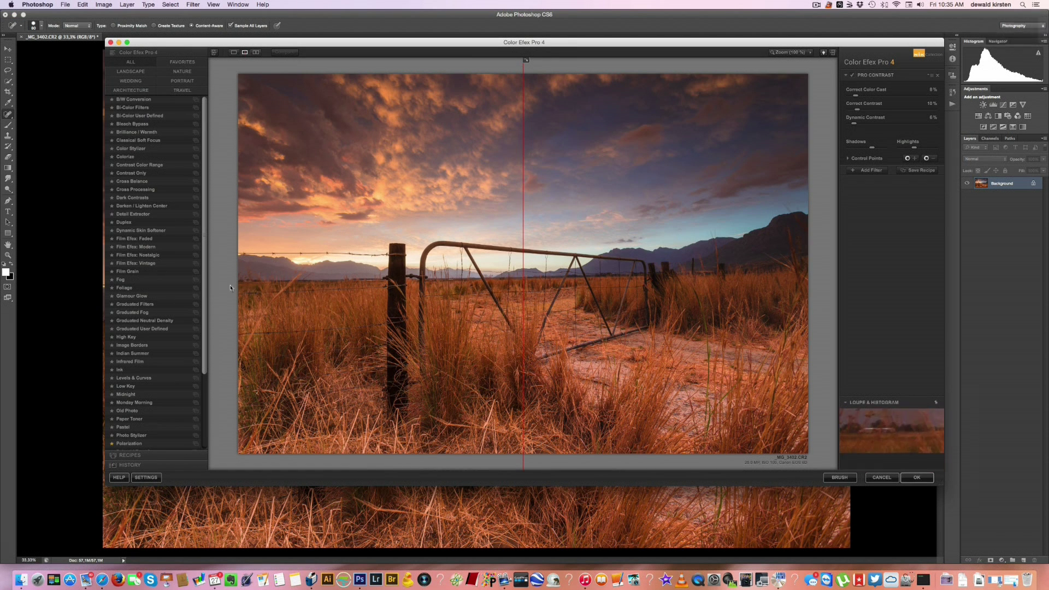
pyautogui.scroll(-5, 154, 335)
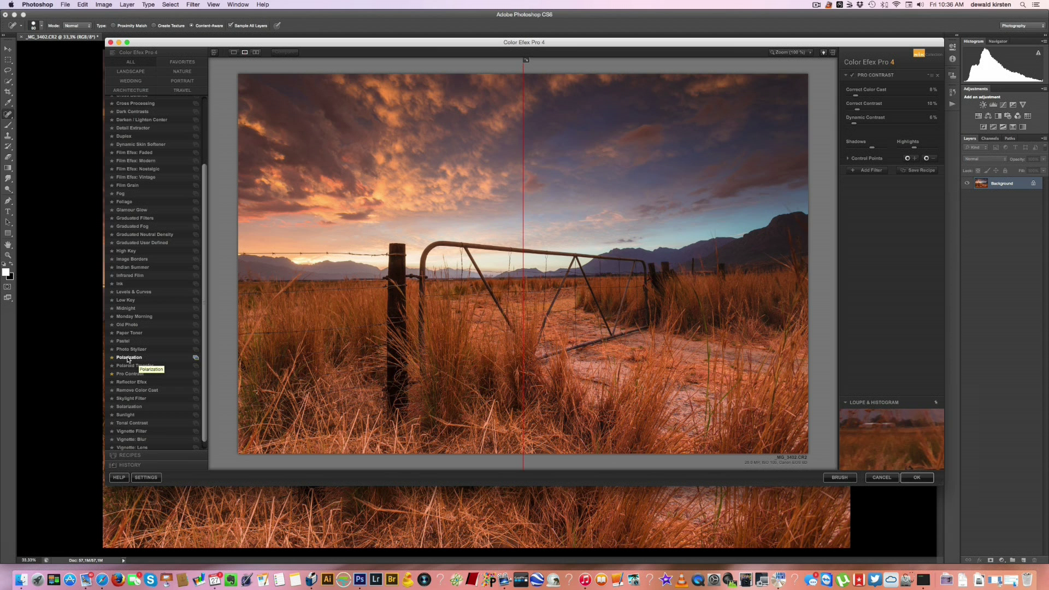
# Apply Polarization at 81% strength and 36° rotation, with shadows lifted to about 65%
pyautogui.click(129, 358)
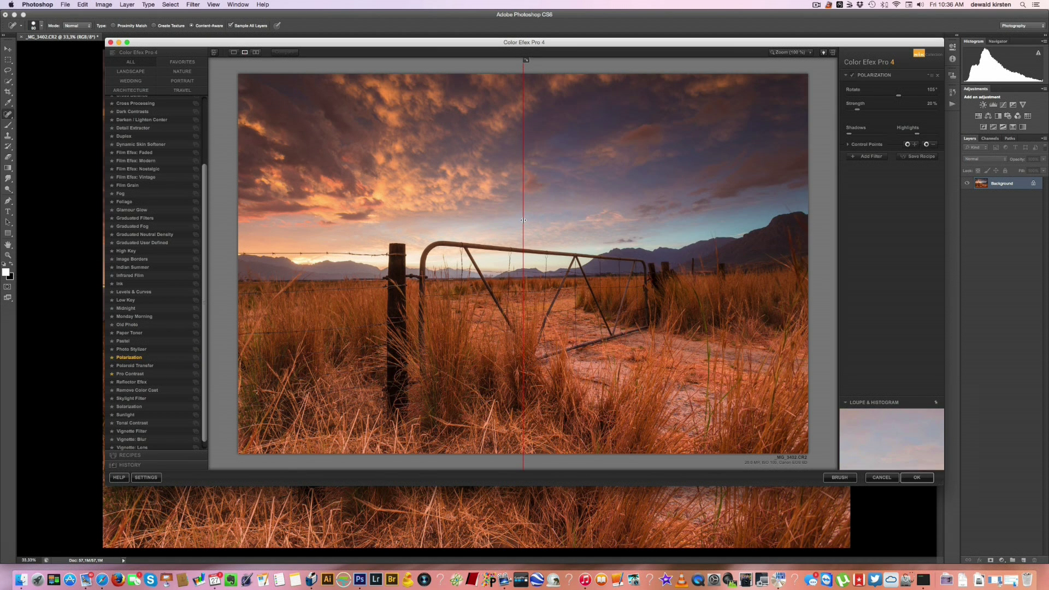
pyautogui.moveTo(523, 220); pyautogui.dragTo(319, 220)
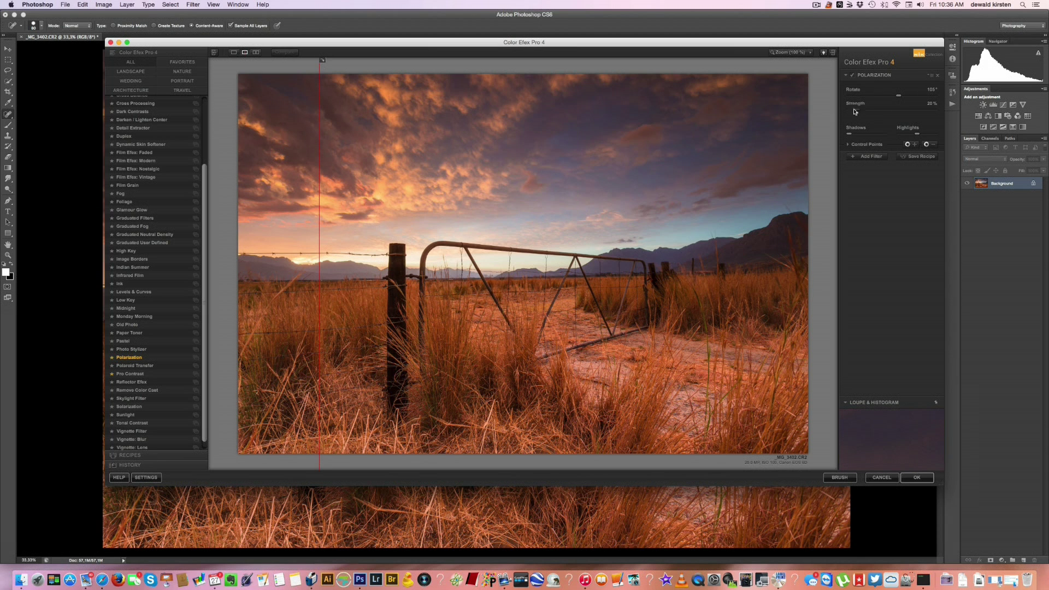
pyautogui.moveTo(856, 111); pyautogui.dragTo(890, 114)
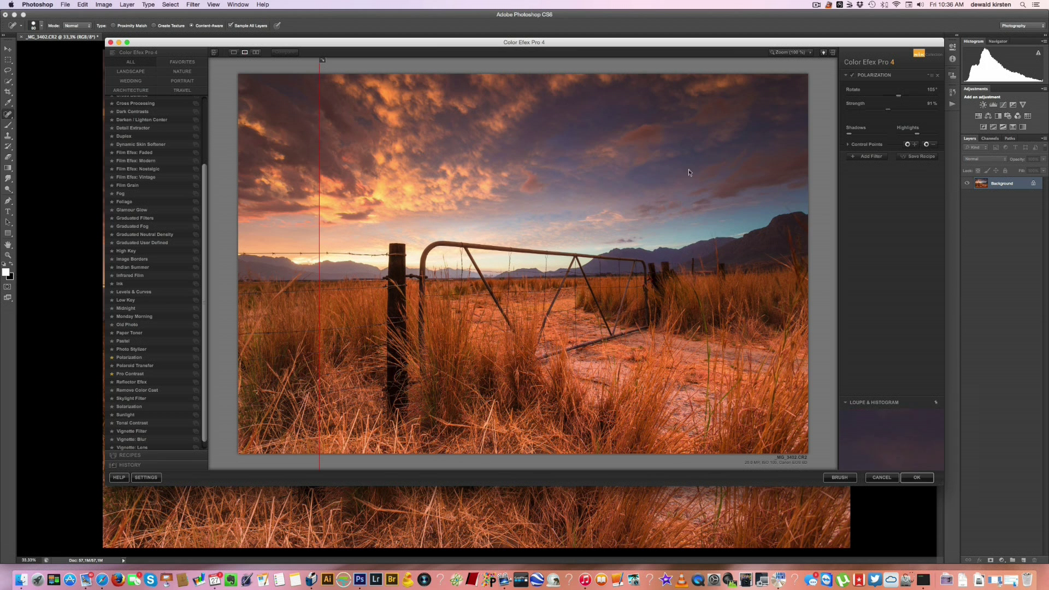
pyautogui.moveTo(323, 238); pyautogui.dragTo(294, 229)
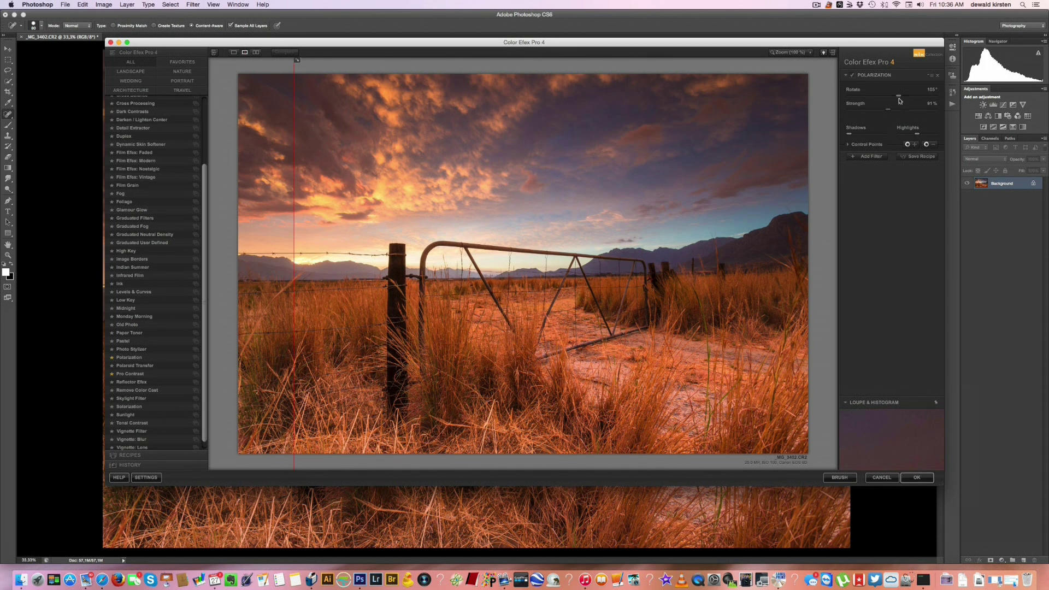
pyautogui.moveTo(900, 98); pyautogui.dragTo(869, 103)
pyautogui.moveTo(848, 134)
pyautogui.mouseDown()
pyautogui.moveTo(882, 134)
pyautogui.moveTo(857, 138)
pyautogui.moveTo(867, 139)
pyautogui.mouseUp()
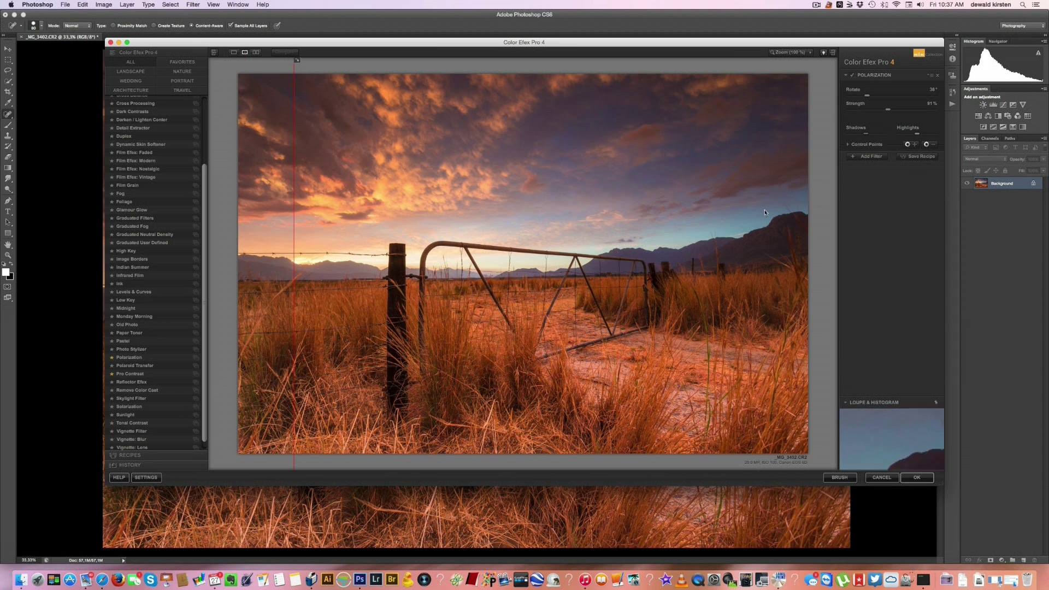
pyautogui.moveTo(864, 136); pyautogui.dragTo(918, 139)
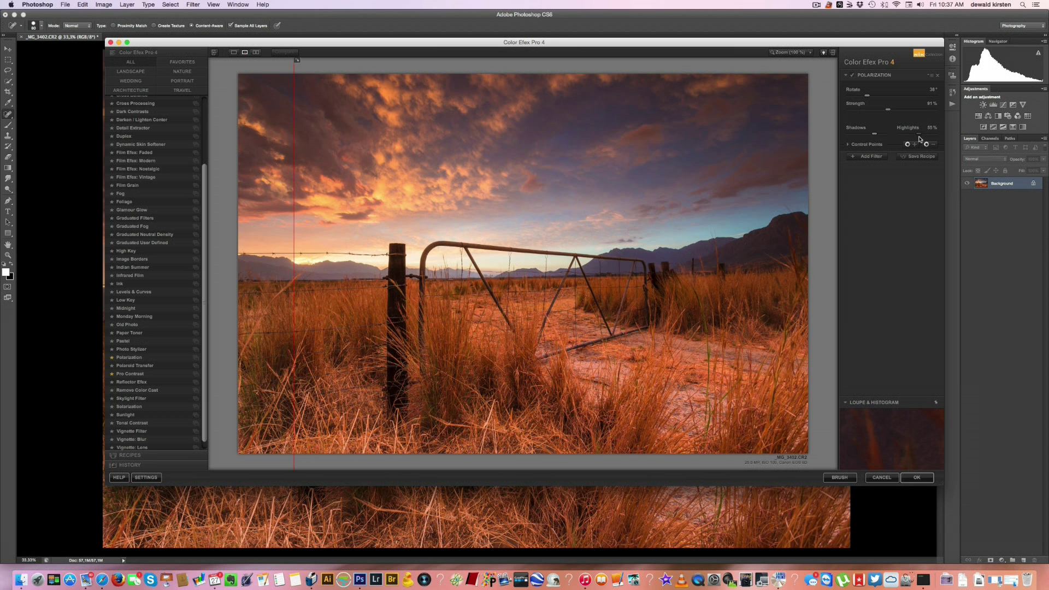
# Apply Polarization as a new layer and toggle its visibility to compare with the original
pyautogui.click(916, 477)
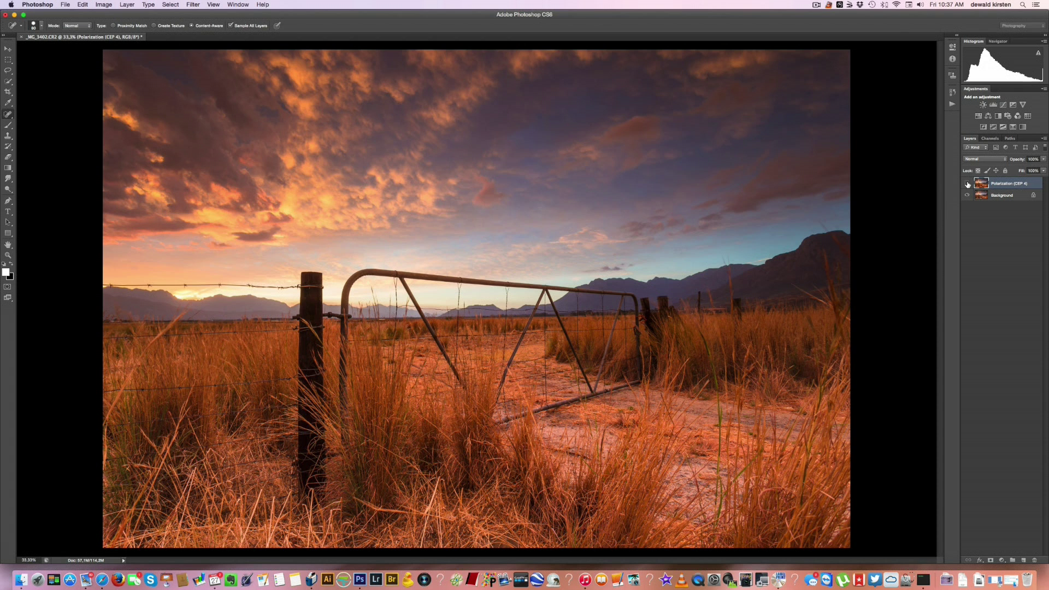
pyautogui.click(967, 184)
pyautogui.click(967, 184)
pyautogui.click(967, 184)
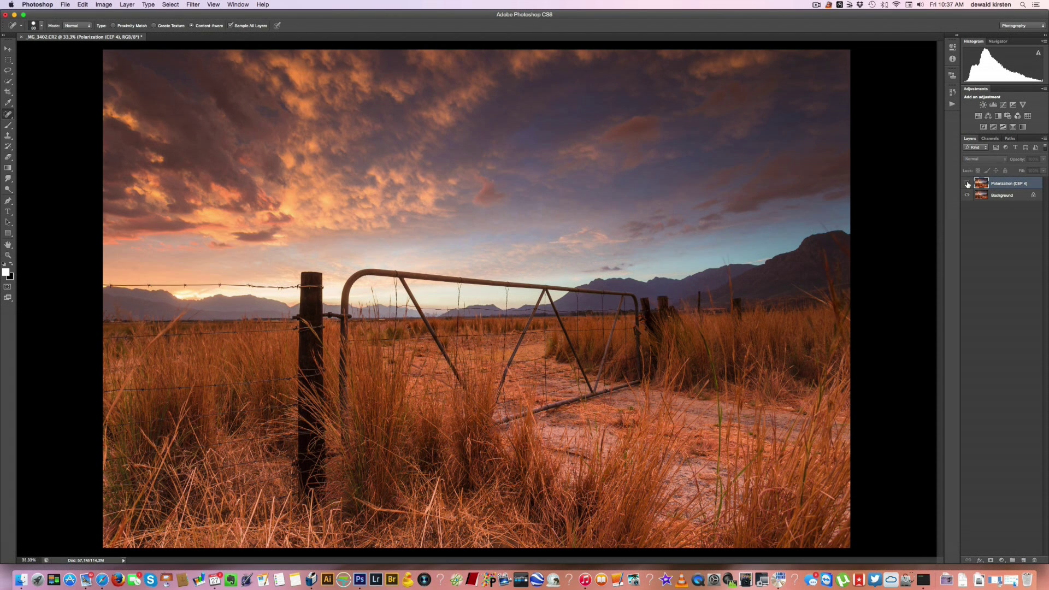
pyautogui.click(967, 184)
pyautogui.click(967, 184)
pyautogui.click(967, 184)
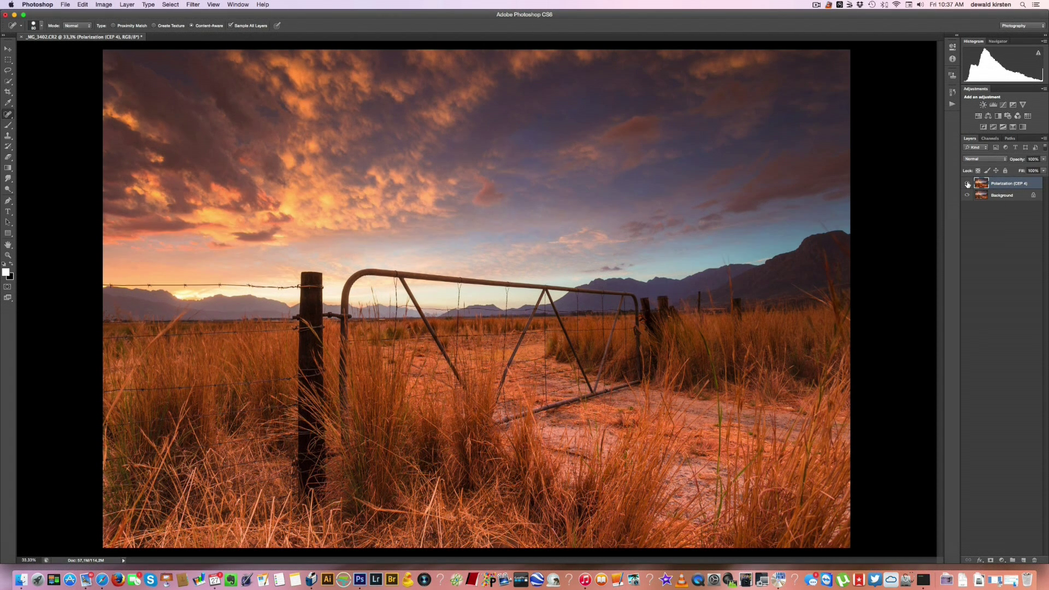
# Lower the Polarization (CEP 4) layer's opacity to about 60%
pyautogui.click(1043, 161)
pyautogui.moveTo(1041, 167)
pyautogui.mouseDown()
pyautogui.moveTo(998, 170)
pyautogui.moveTo(1046, 171)
pyautogui.mouseUp()
pyautogui.click(905, 188)
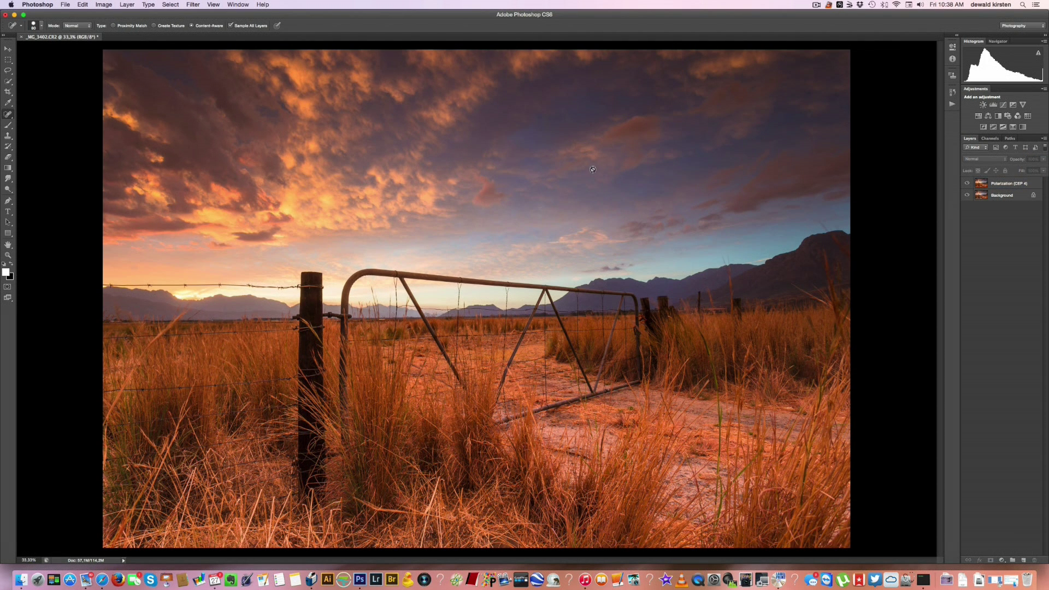
# Select the Background layer, reopen Color Efex Pro 4 on it, and scroll the filter list
pyautogui.click(197, 6)
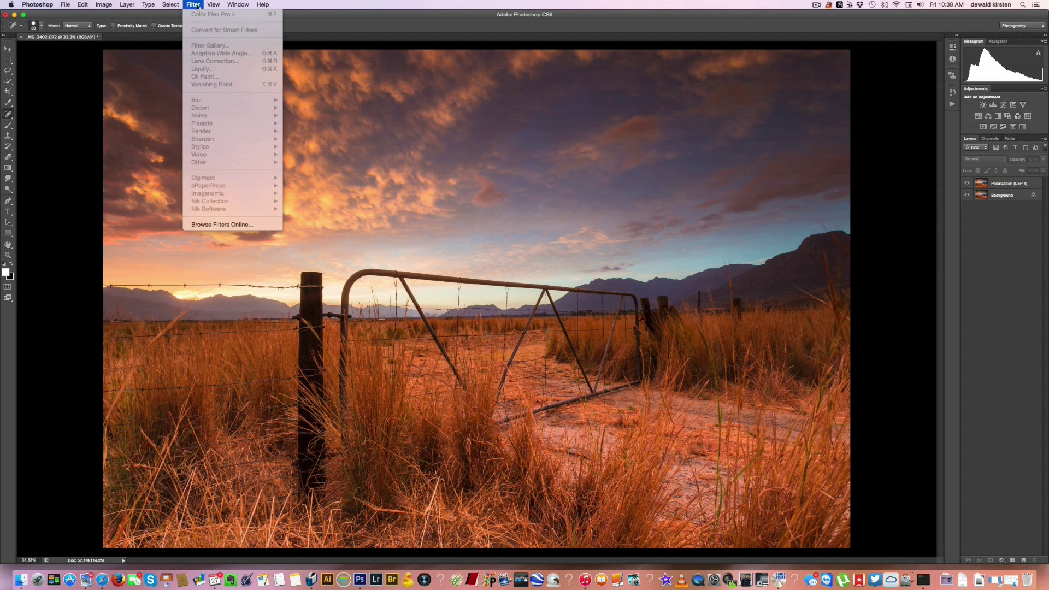
pyautogui.click(451, 212)
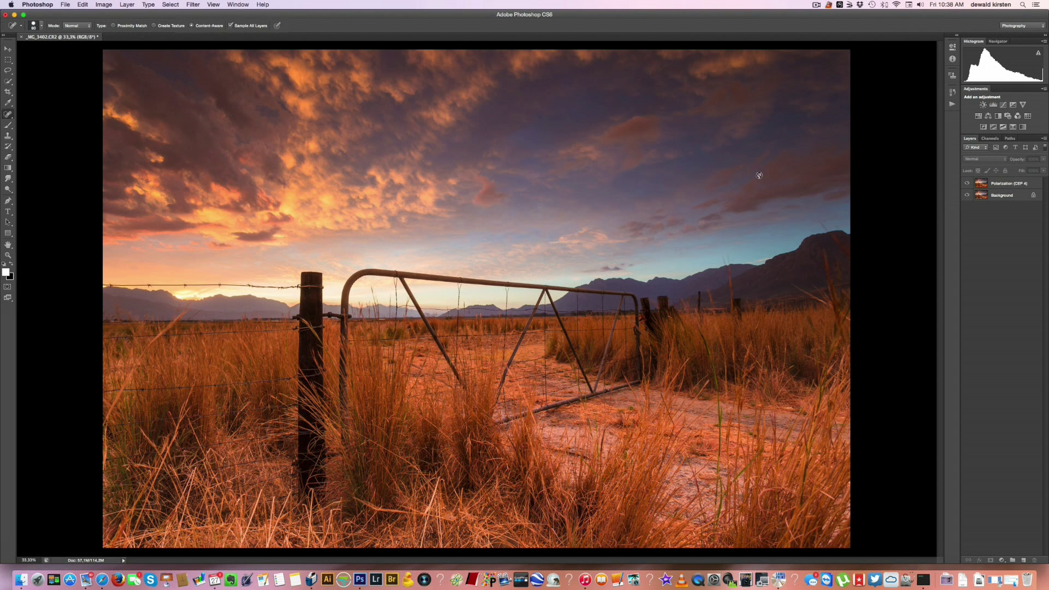
pyautogui.click(1001, 195)
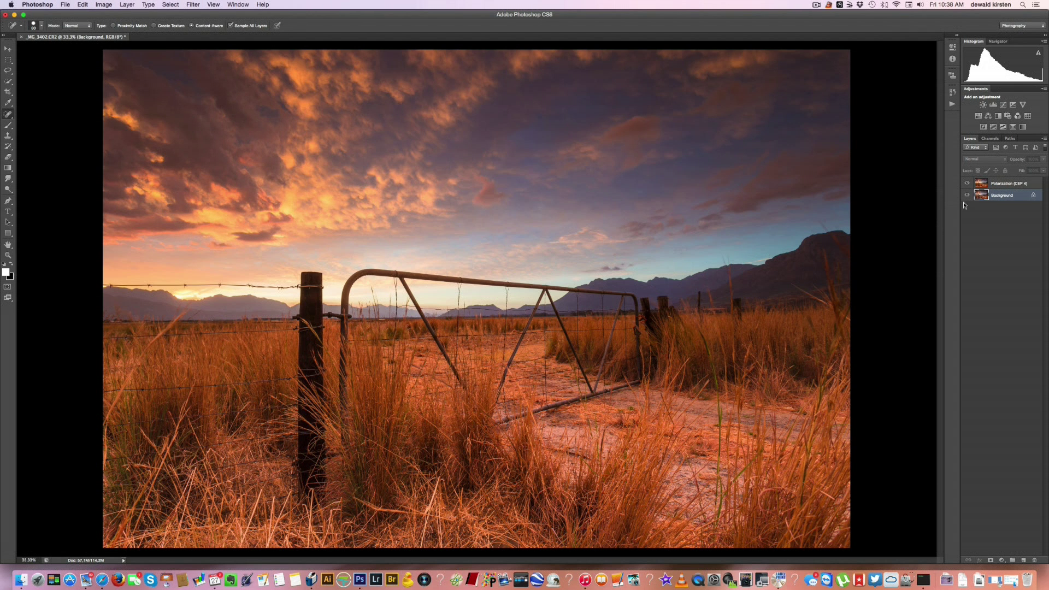
pyautogui.click(194, 6)
pyautogui.moveTo(208, 201)
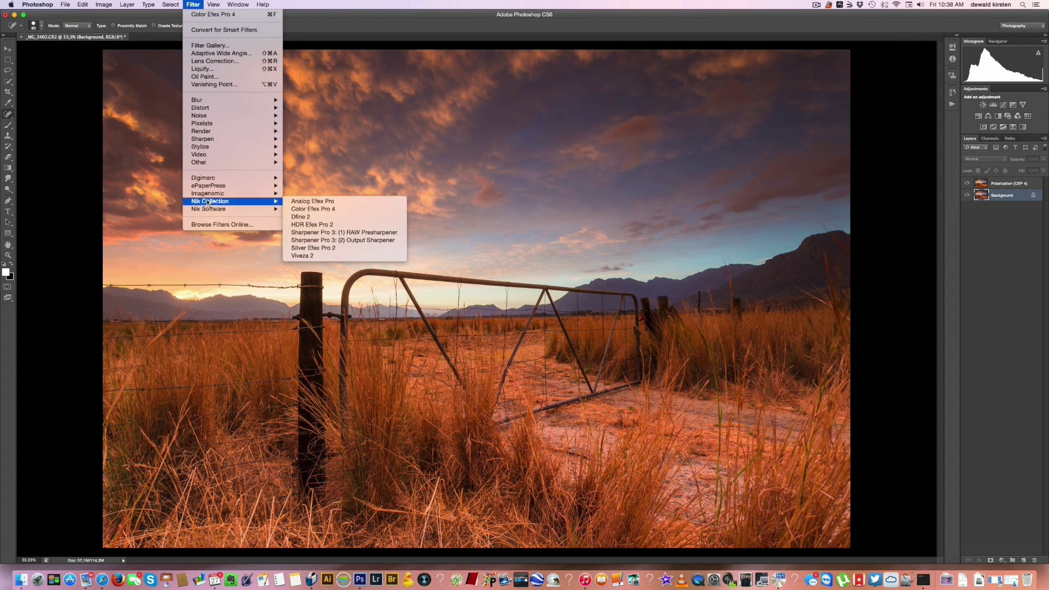
pyautogui.click(302, 209)
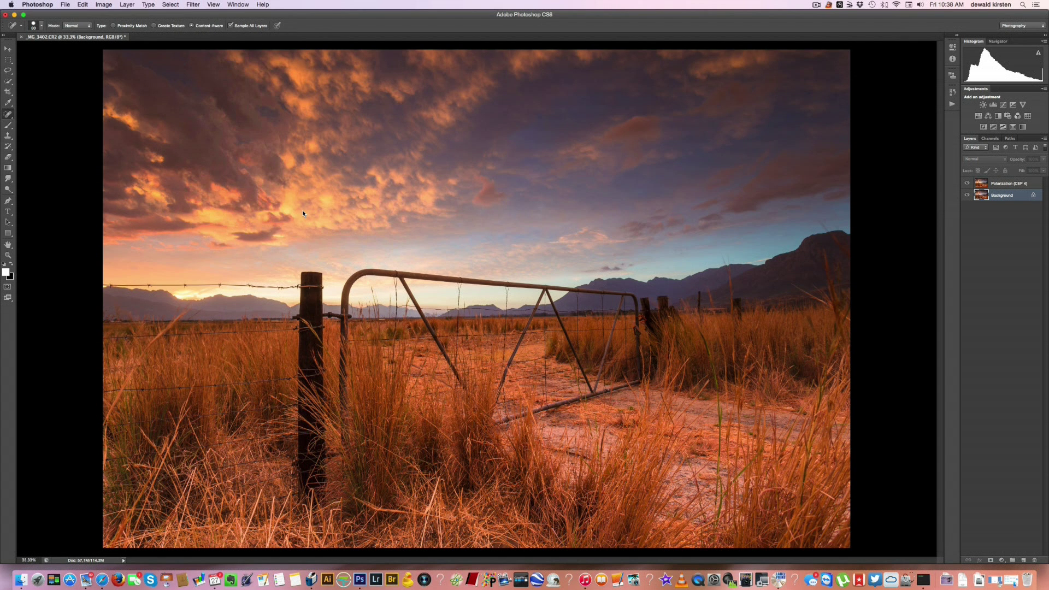
pyautogui.scroll(-3, 165, 320)
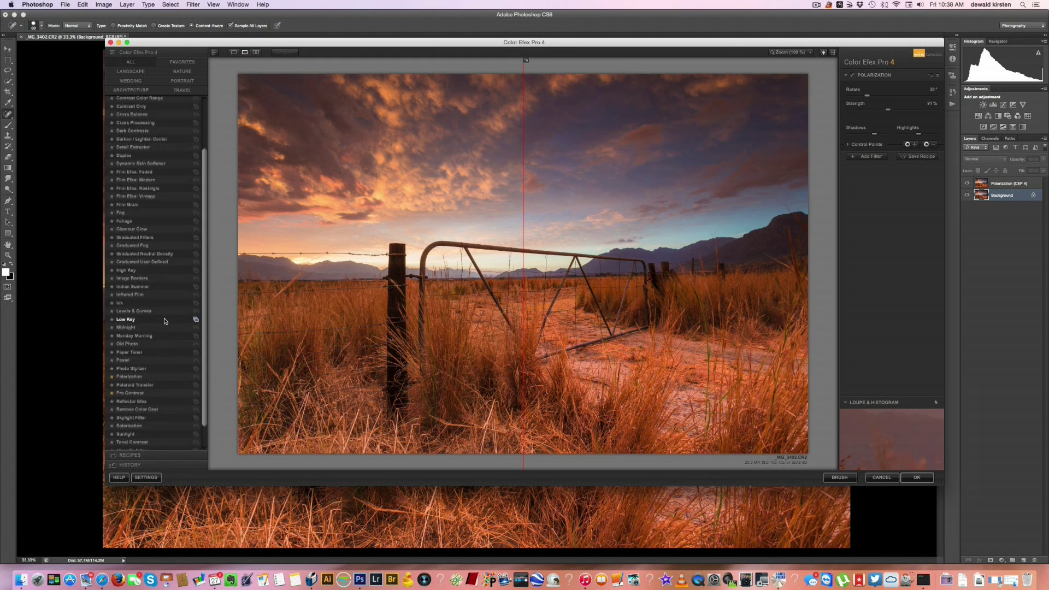
pyautogui.scroll(-2, 164, 321)
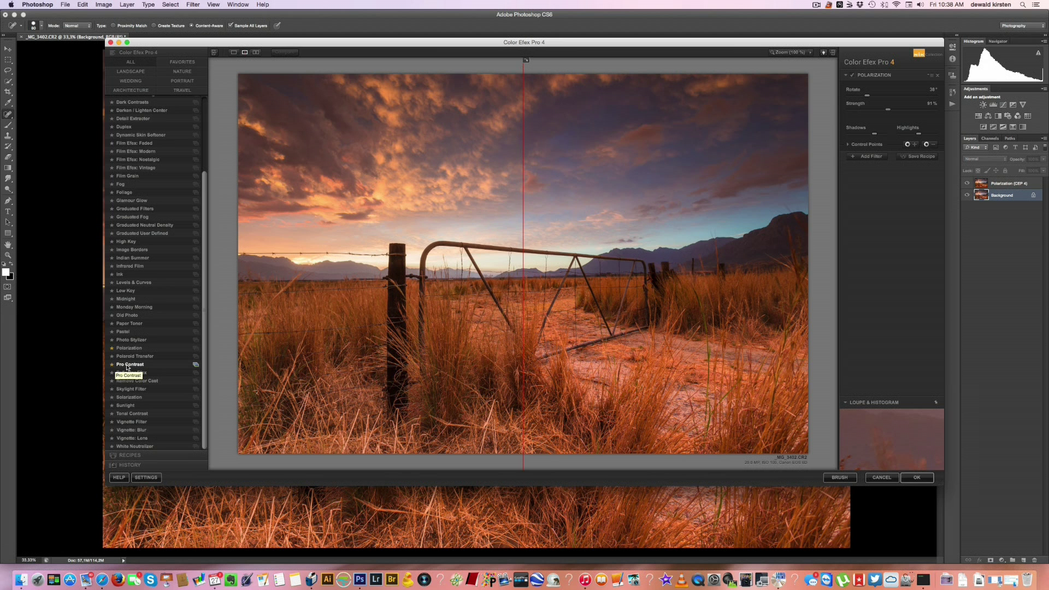
# Choose Pro Contrast with Correct Color Cast at 20% and Correct Contrast at 15%
pyautogui.click(129, 364)
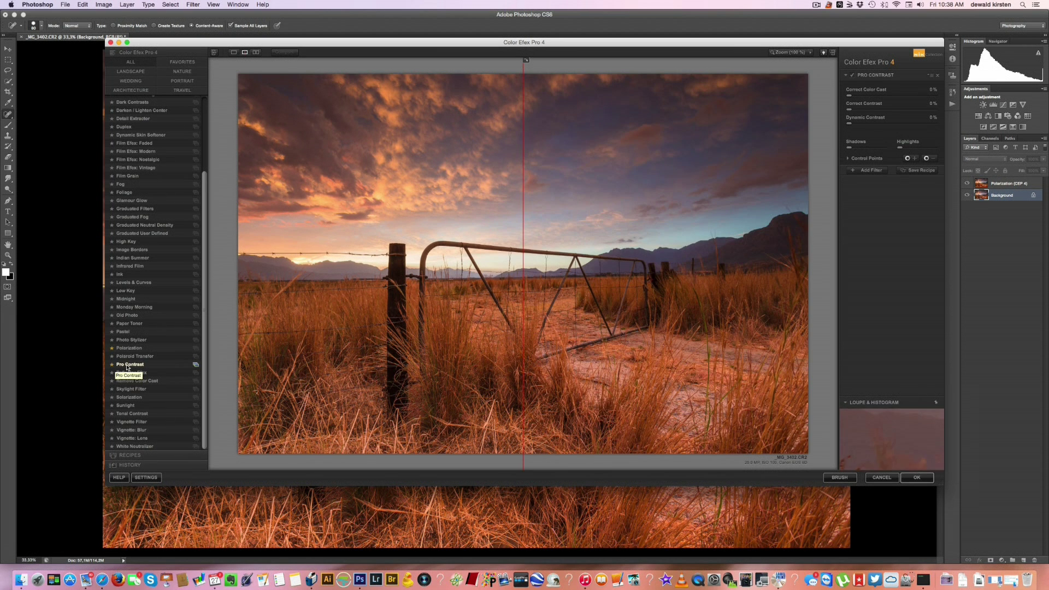
pyautogui.moveTo(523, 265); pyautogui.dragTo(265, 261)
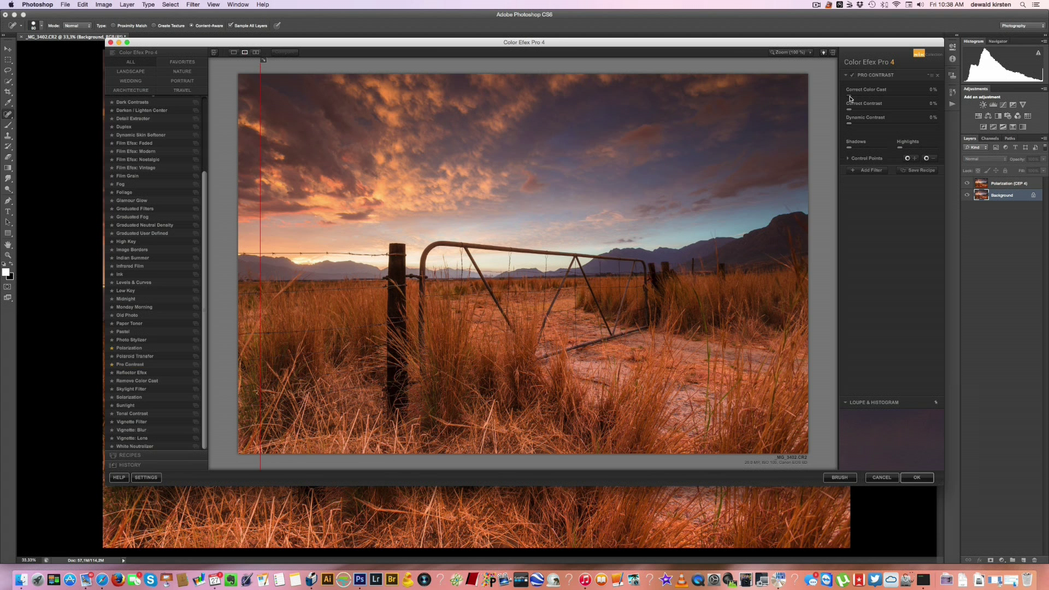
pyautogui.moveTo(849, 99); pyautogui.dragTo(872, 104)
pyautogui.moveTo(848, 111); pyautogui.dragTo(863, 115)
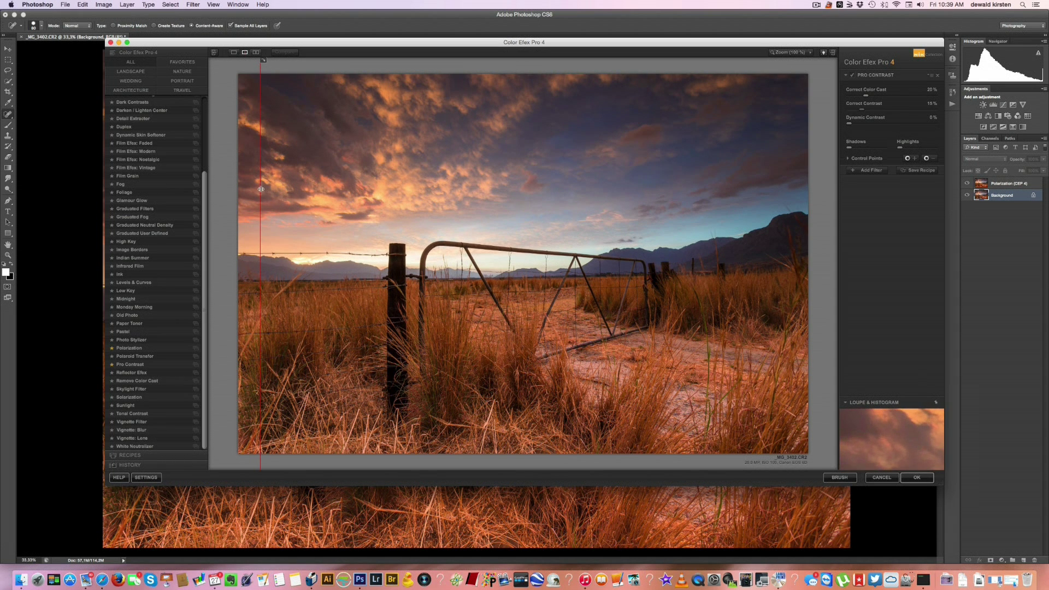
# Set Dynamic Contrast to 21% and fine-tune the Pro Contrast Shadows and Highlights sliders
pyautogui.moveTo(261, 189)
pyautogui.mouseDown()
pyautogui.moveTo(796, 189)
pyautogui.moveTo(205, 215)
pyautogui.moveTo(806, 218)
pyautogui.moveTo(235, 214)
pyautogui.moveTo(776, 207)
pyautogui.moveTo(268, 209)
pyautogui.mouseUp()
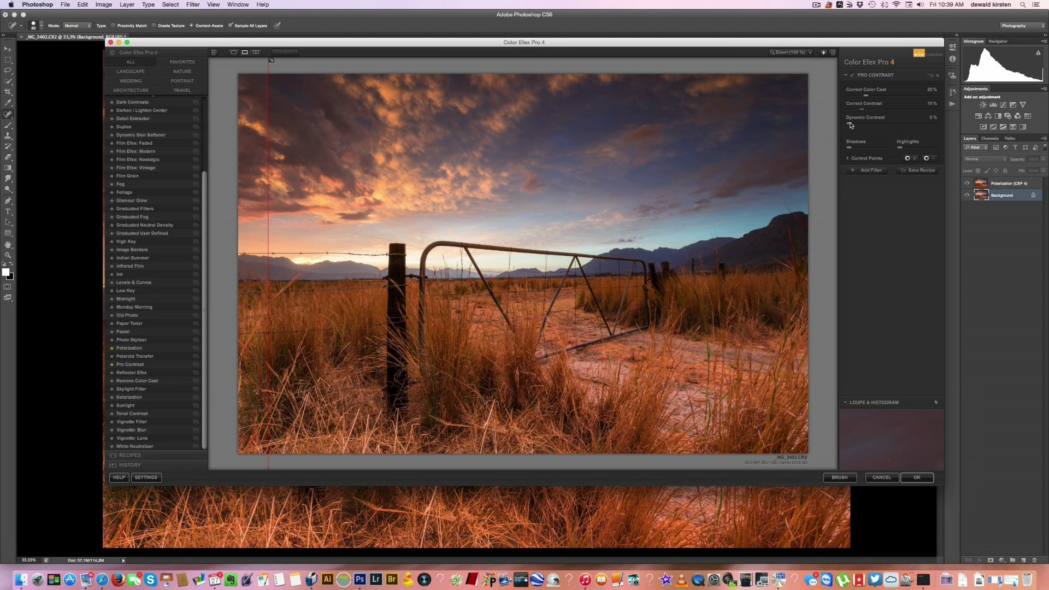
pyautogui.moveTo(850, 126)
pyautogui.mouseDown()
pyautogui.moveTo(922, 132)
pyautogui.moveTo(841, 131)
pyautogui.moveTo(885, 131)
pyautogui.moveTo(869, 131)
pyautogui.mouseUp()
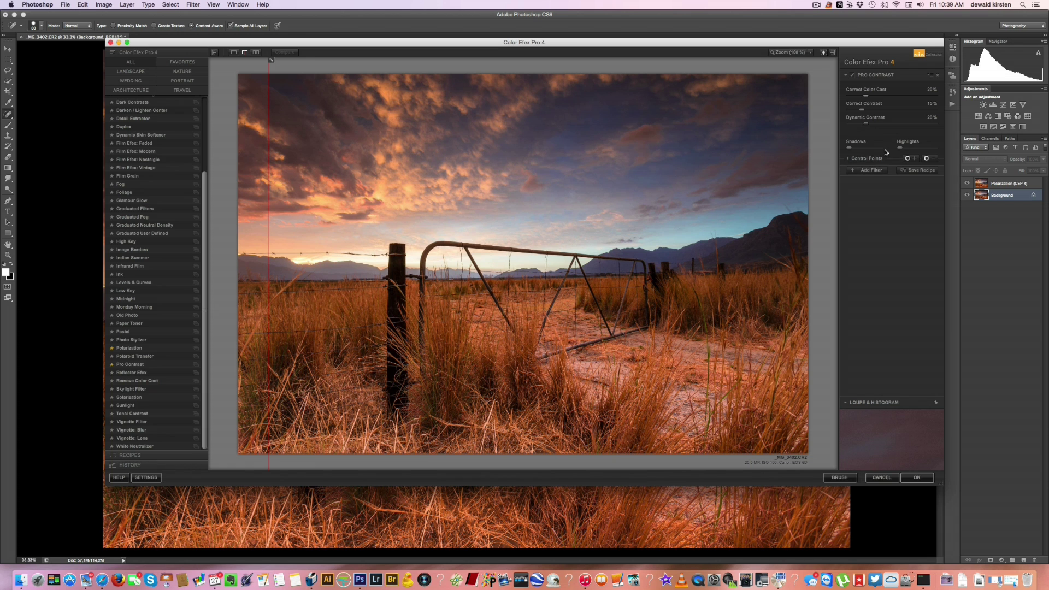
pyautogui.moveTo(849, 148); pyautogui.dragTo(914, 152)
pyautogui.moveTo(911, 152); pyautogui.dragTo(909, 152)
# Apply Pro Contrast as a new layer and toggle its visibility to compare before and after
pyautogui.click(917, 478)
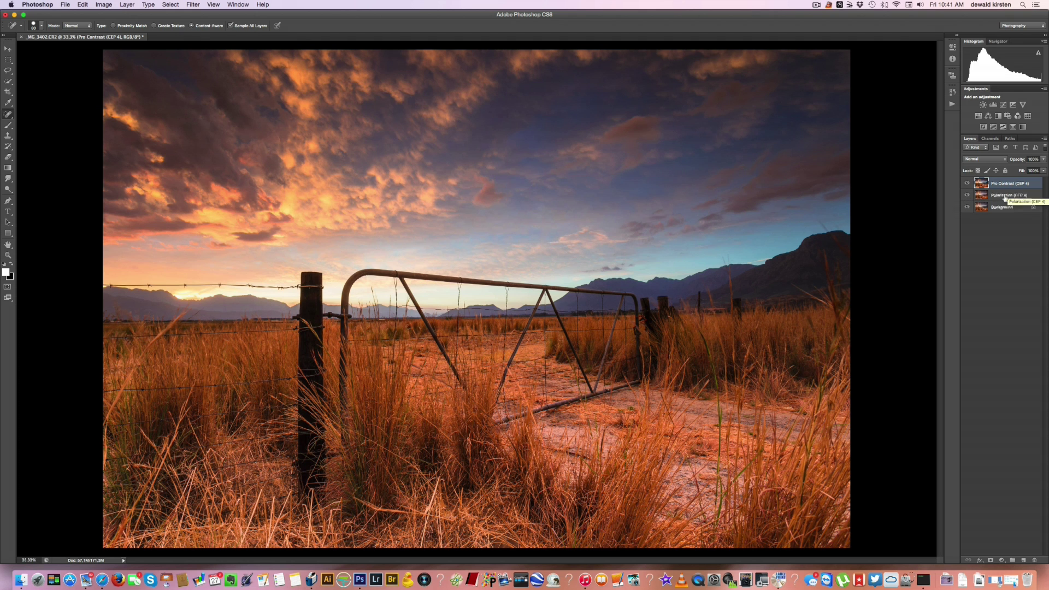
pyautogui.click(967, 186)
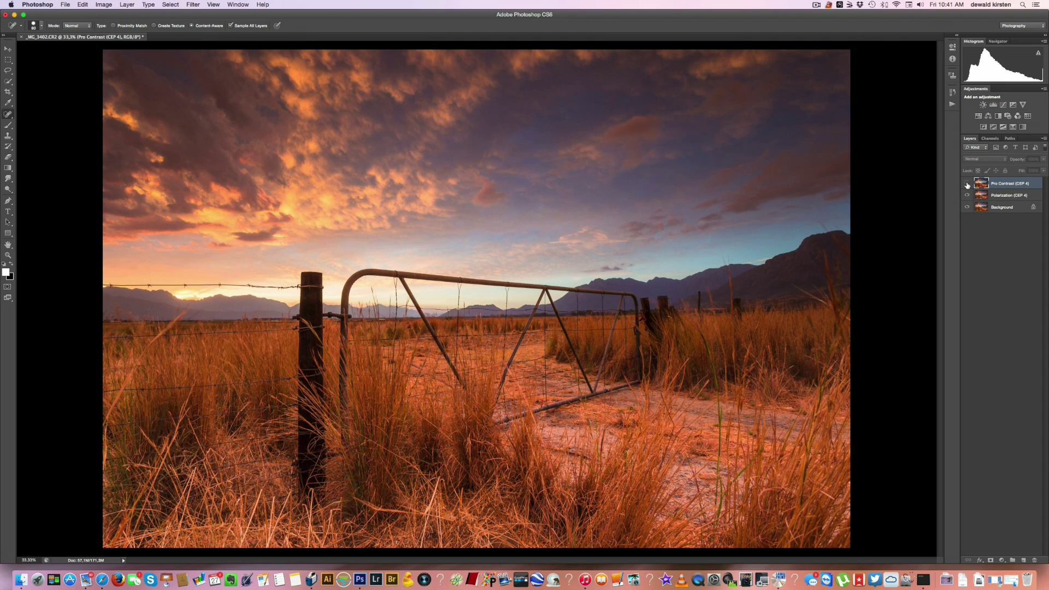
pyautogui.click(966, 185)
pyautogui.click(967, 185)
pyautogui.click(967, 185)
pyautogui.click(967, 185)
pyautogui.click(967, 185)
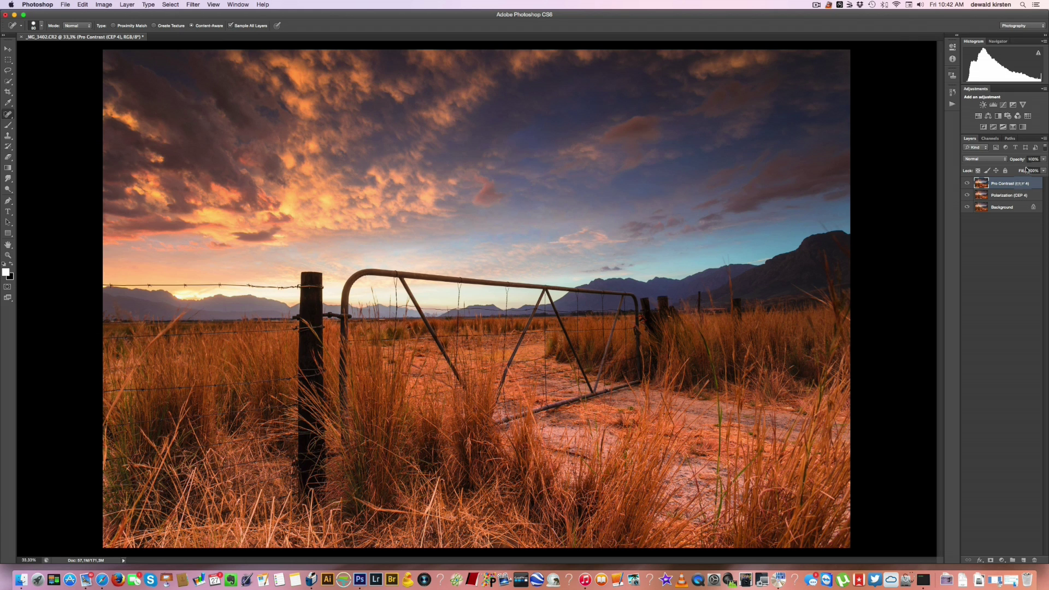
# Lower the Pro Contrast layer's opacity to 78%
pyautogui.click(1041, 159)
pyautogui.moveTo(1043, 169); pyautogui.dragTo(1035, 170)
pyautogui.click(967, 184)
pyautogui.click(967, 184)
# Merge the Pro Contrast and Polarization layers into a single layer
pyautogui.keyDown('shift'); pyautogui.click(999, 198); pyautogui.keyUp('shift')
pyautogui.rightClick(1000, 198)
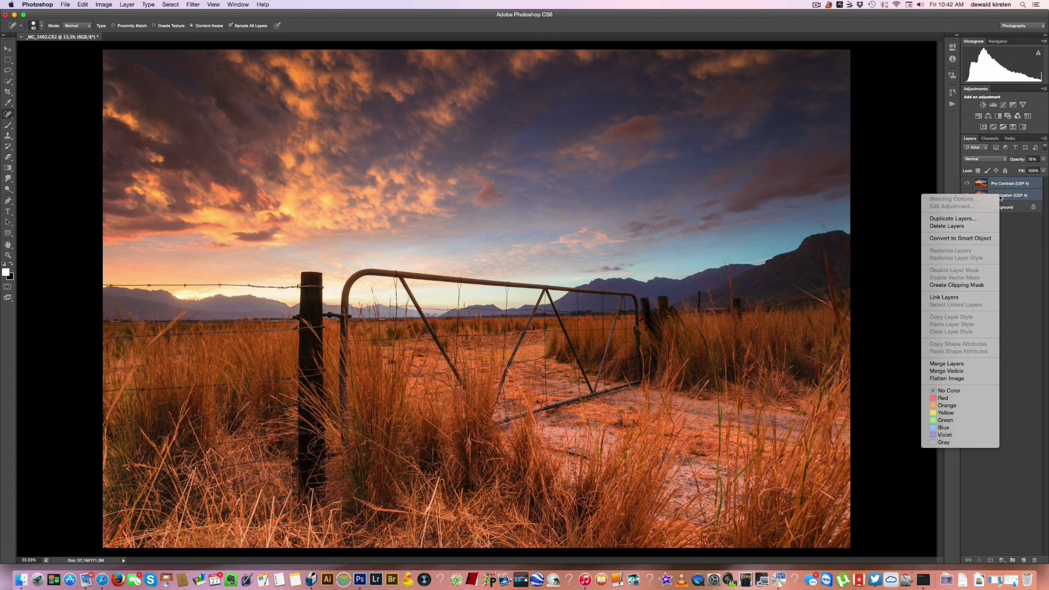
pyautogui.click(946, 364)
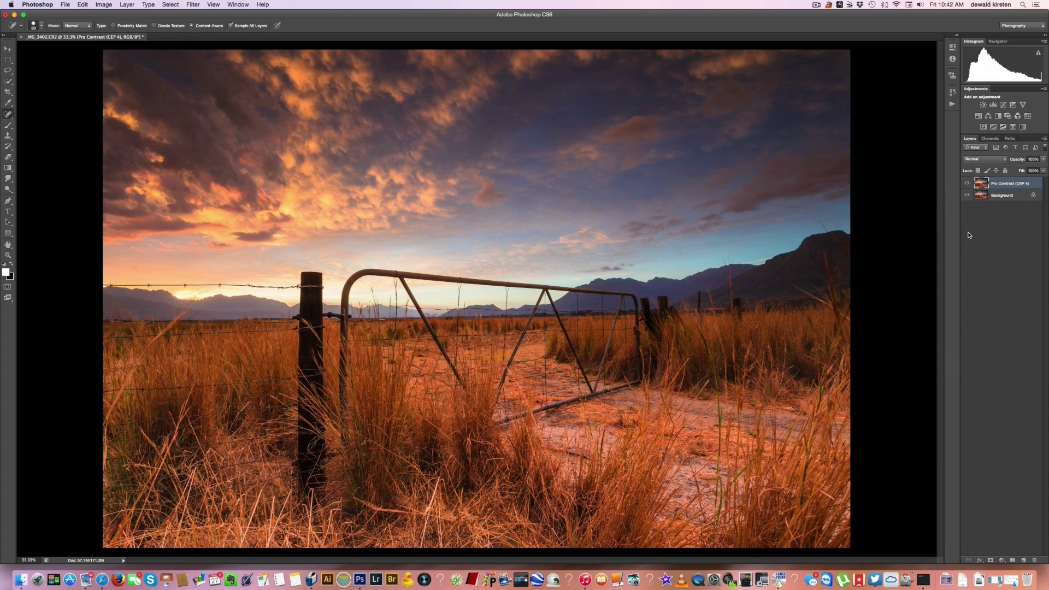
# Open the merged image in Viveza 2 from Filter > Nik Collection
pyautogui.click(193, 4)
pyautogui.moveTo(215, 210)
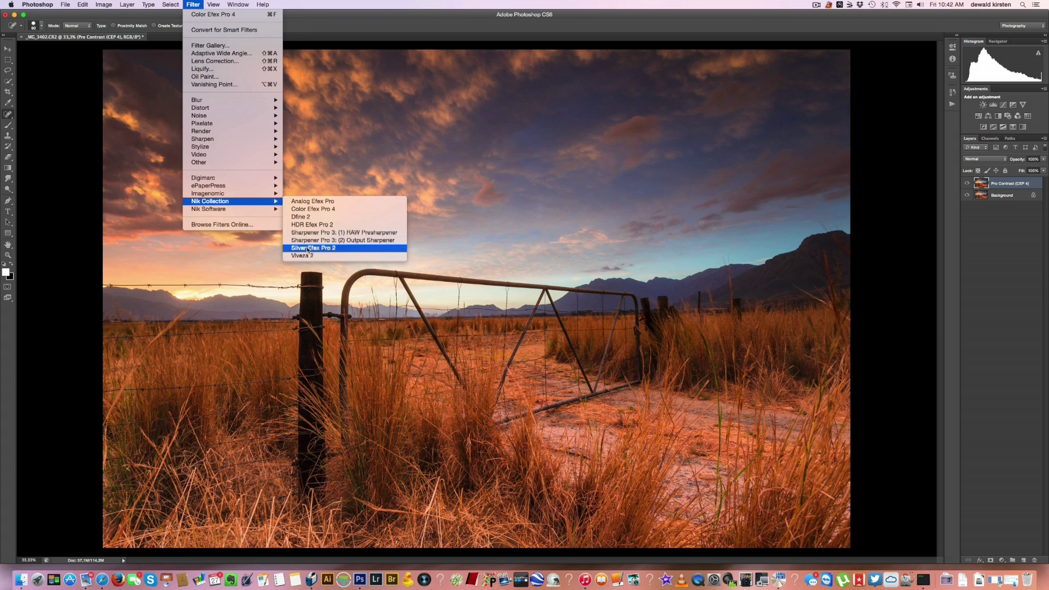
pyautogui.click(306, 256)
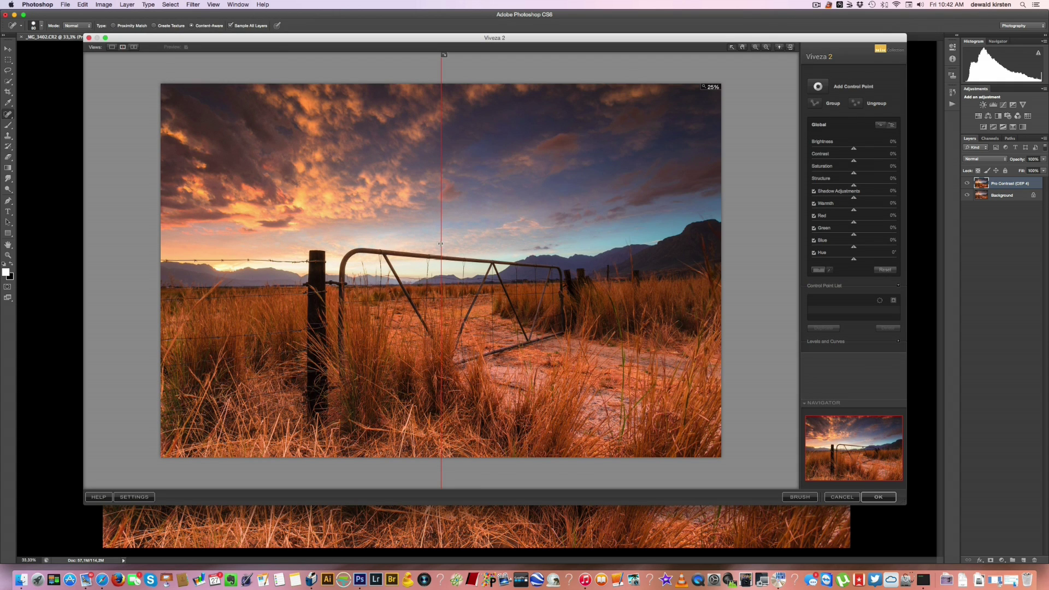
# Give the whole photo about 10% global Structure in Viveza 2, with Warmth at -7%
pyautogui.moveTo(441, 243); pyautogui.dragTo(271, 243)
pyautogui.moveTo(854, 186); pyautogui.dragTo(901, 190)
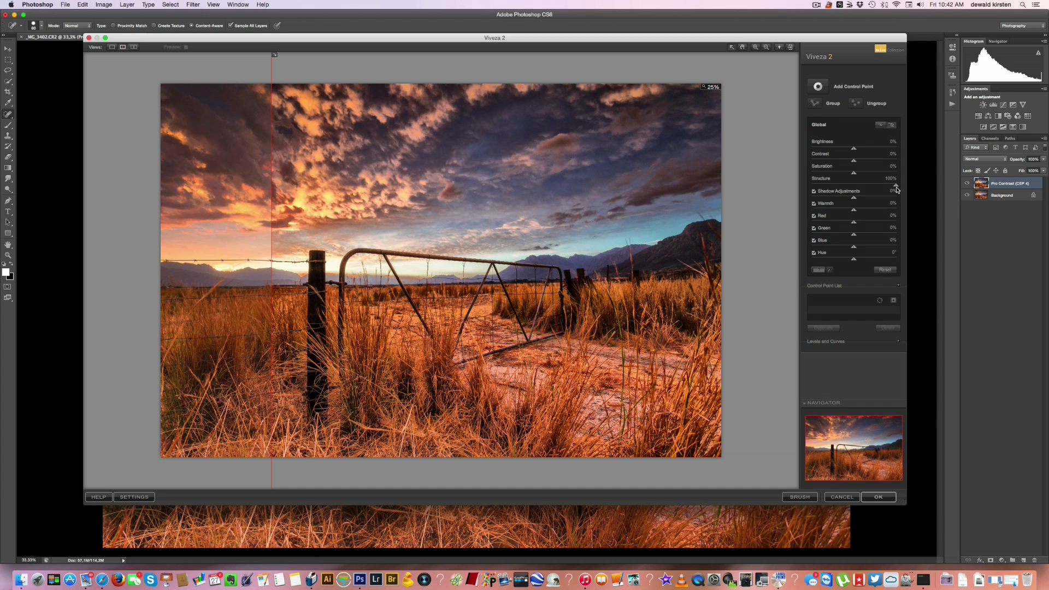
pyautogui.moveTo(896, 187); pyautogui.dragTo(859, 188)
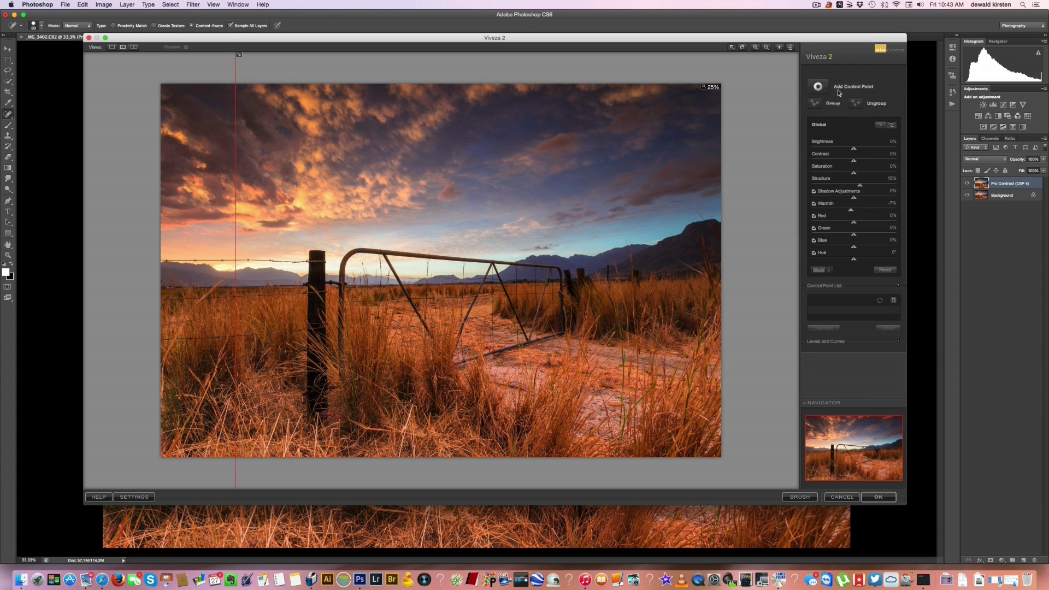
pyautogui.click(817, 86)
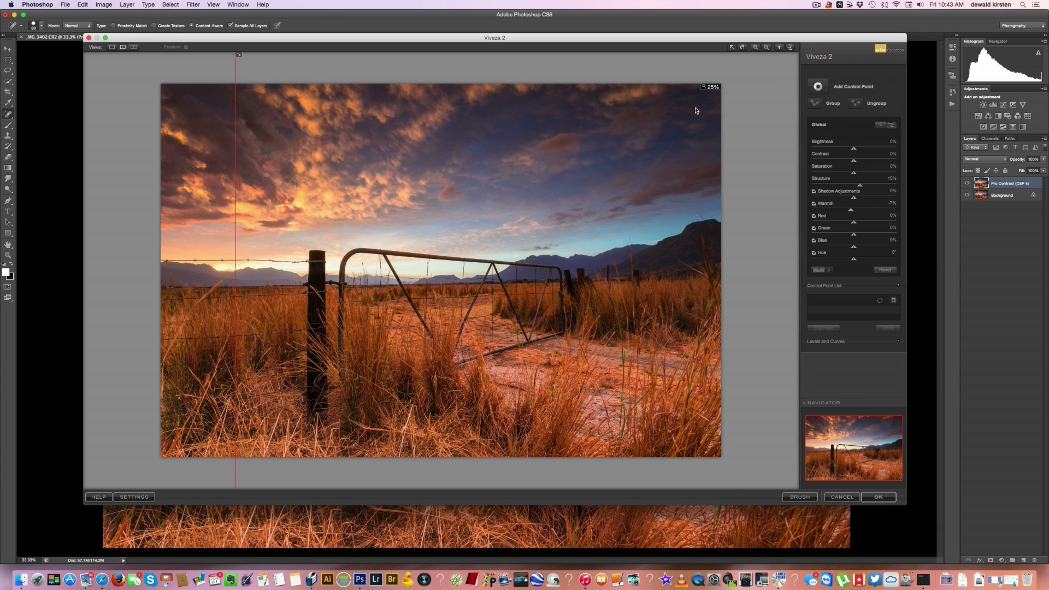
# Place Control Point 1 on the fence post with about 33% reach and 16% Brightness
pyautogui.click(817, 87)
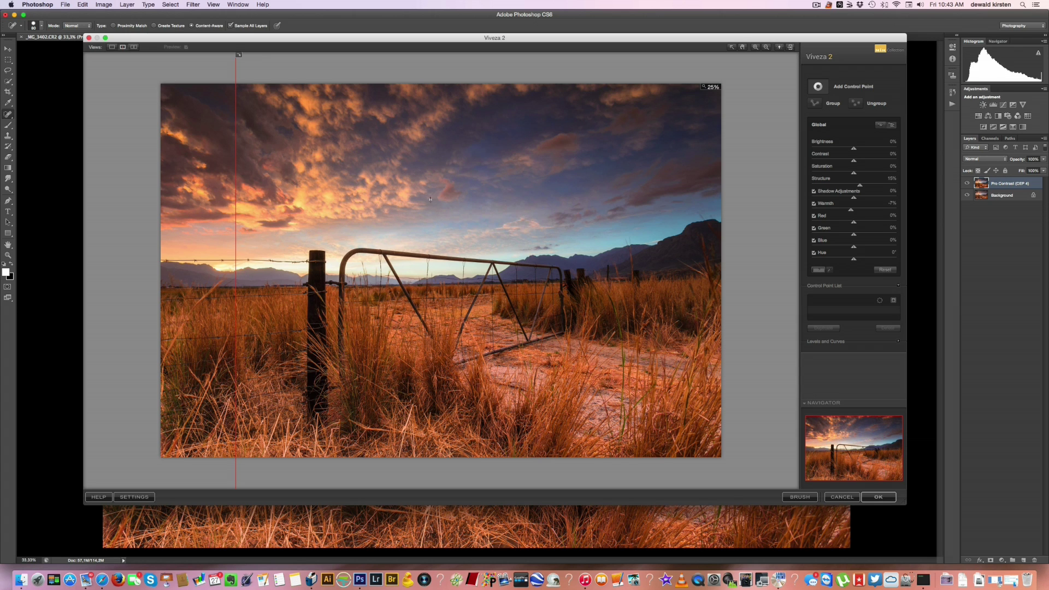
pyautogui.click(316, 279)
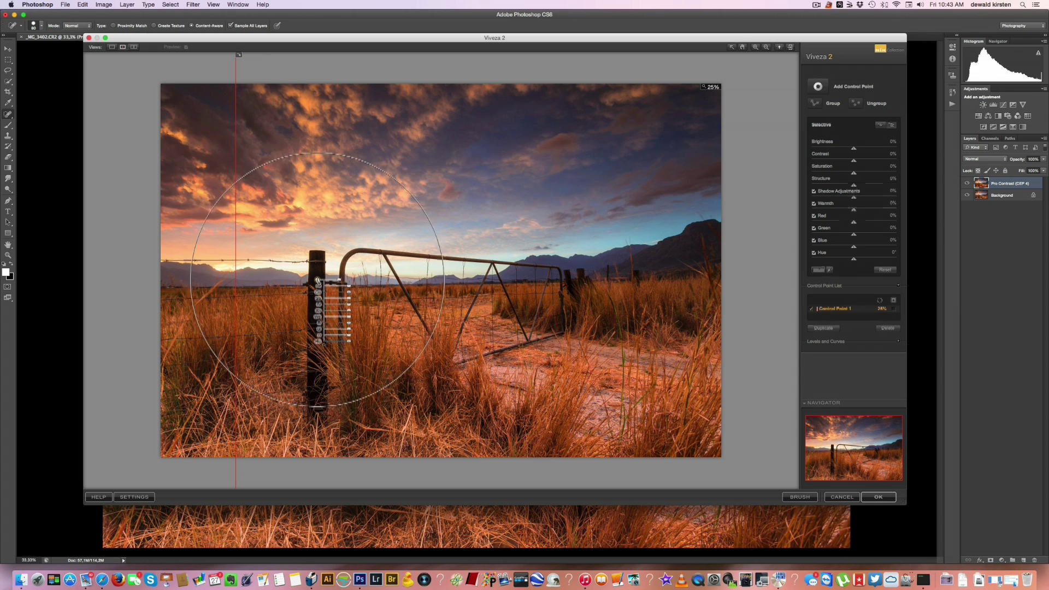
pyautogui.moveTo(340, 281); pyautogui.dragTo(343, 282)
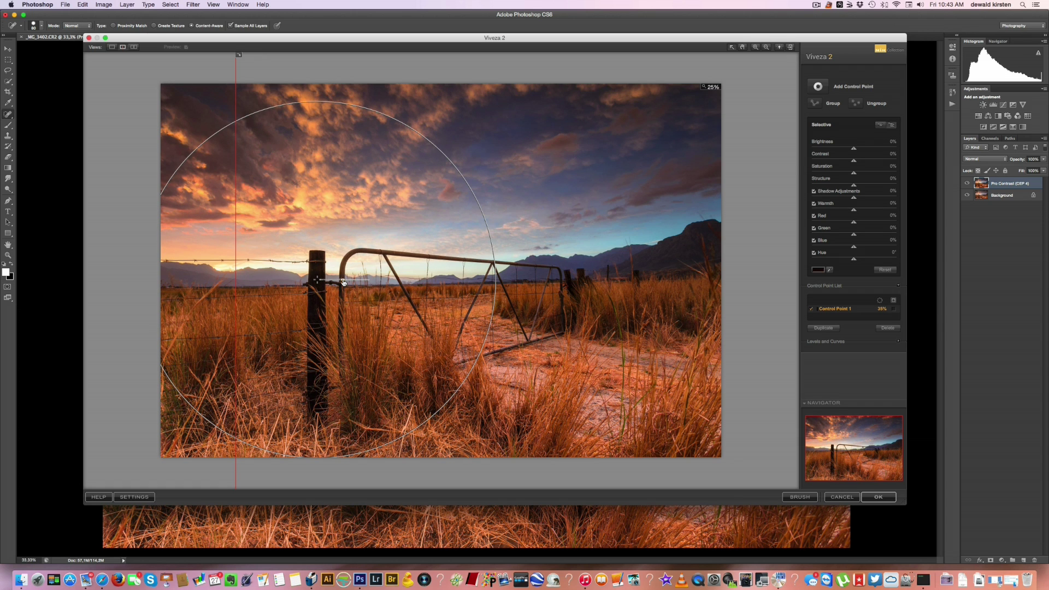
pyautogui.moveTo(343, 282); pyautogui.dragTo(341, 283)
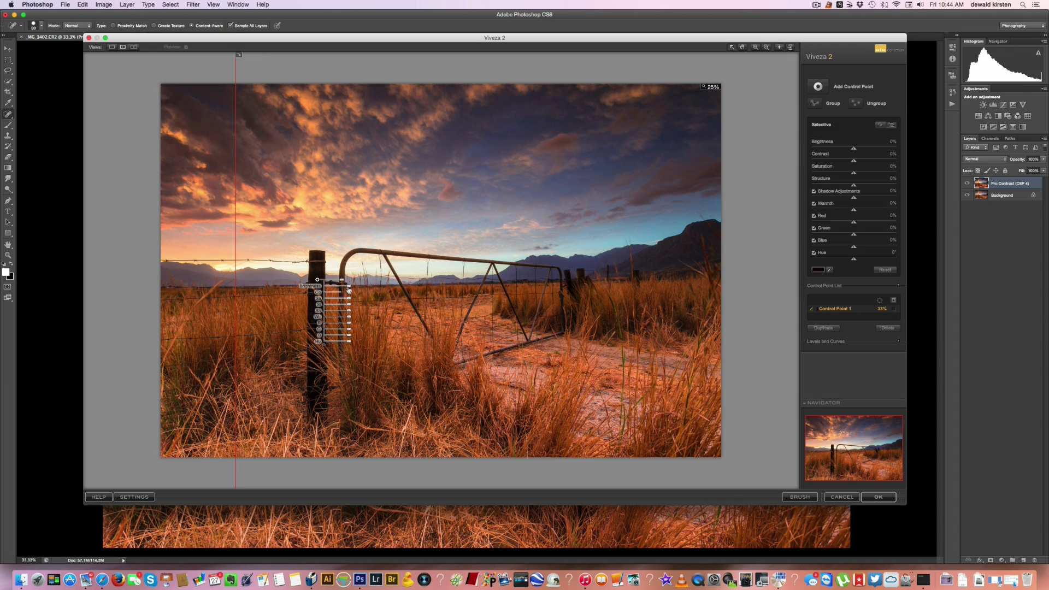
pyautogui.moveTo(349, 289)
pyautogui.mouseDown()
pyautogui.moveTo(328, 283)
pyautogui.moveTo(353, 289)
pyautogui.mouseUp()
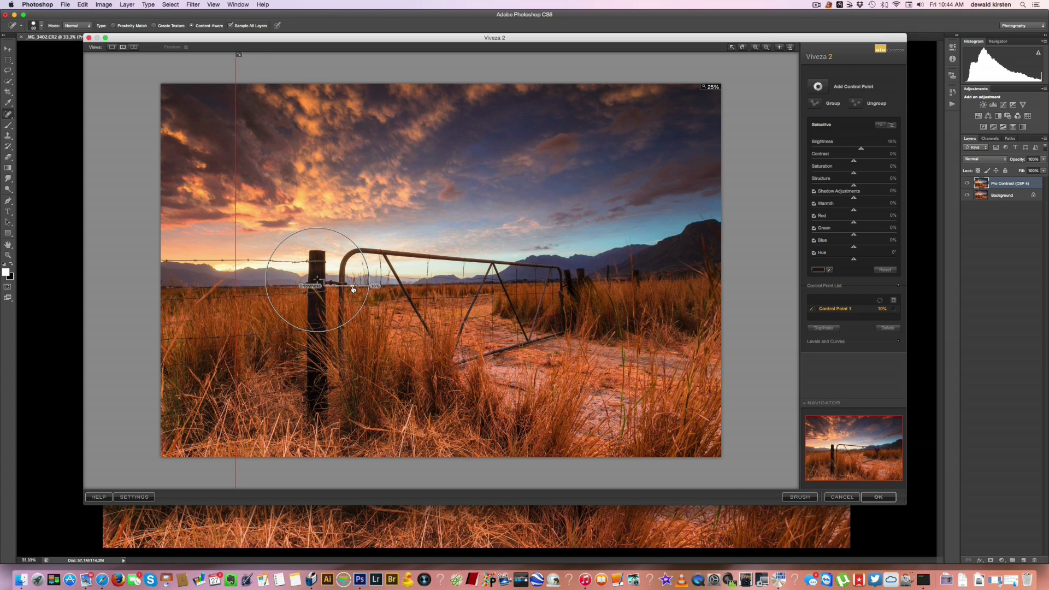
pyautogui.moveTo(352, 289); pyautogui.dragTo(353, 289)
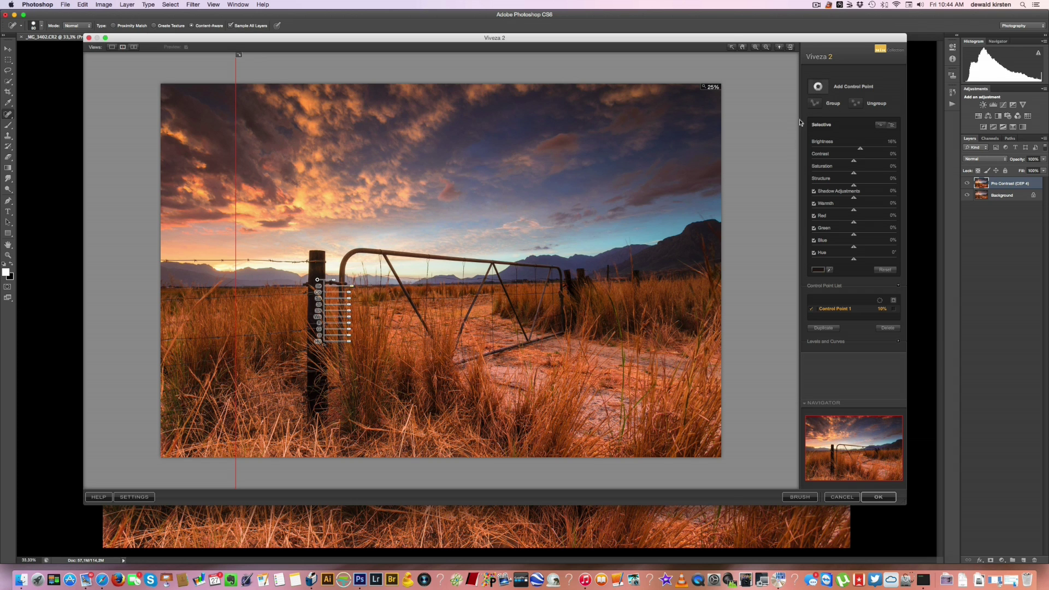
# Add a slightly brightened control point on the mountains and a structure-boosted one on the foreground grass
pyautogui.click(686, 251)
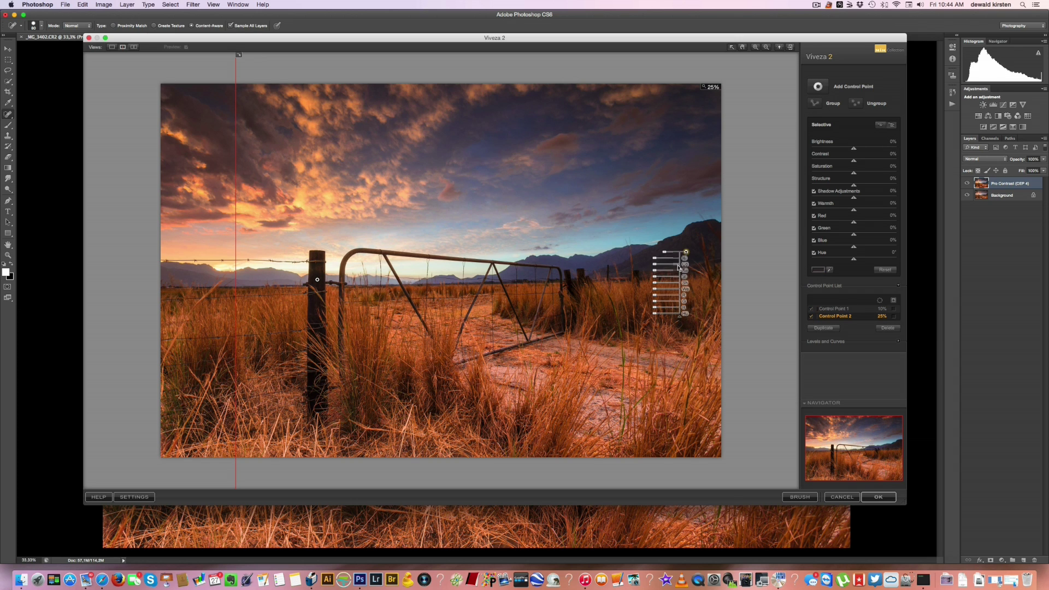
pyautogui.moveTo(655, 261); pyautogui.dragTo(652, 279)
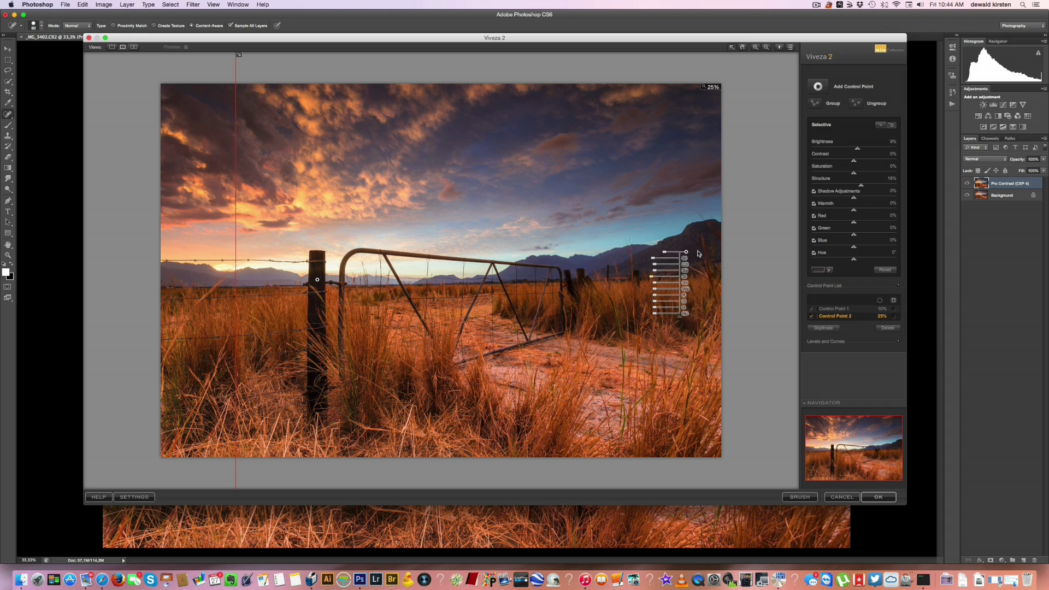
pyautogui.click(450, 438)
pyautogui.moveTo(486, 398); pyautogui.dragTo(491, 400)
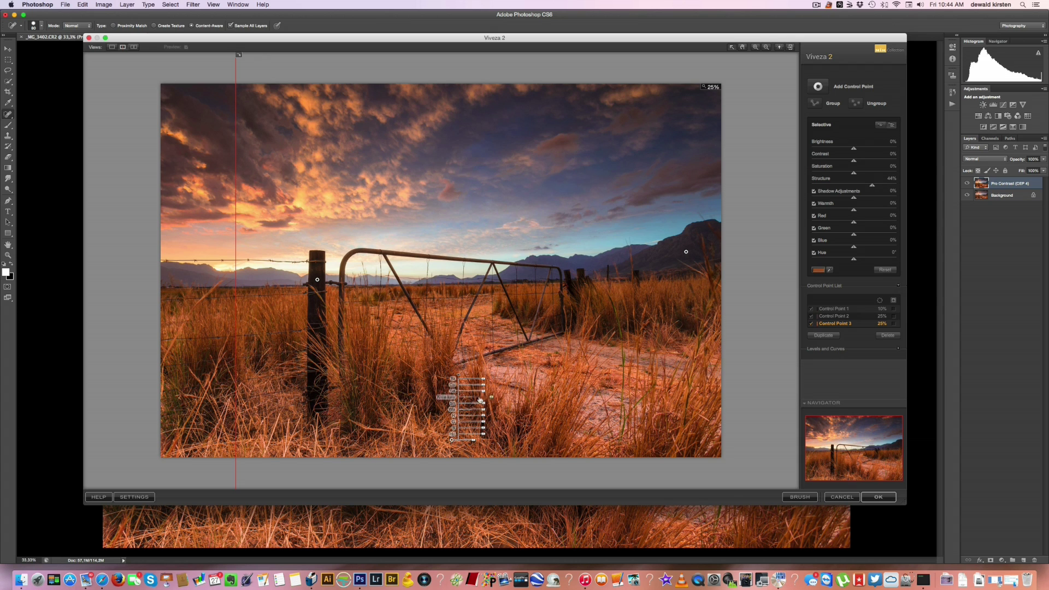
pyautogui.click(749, 288)
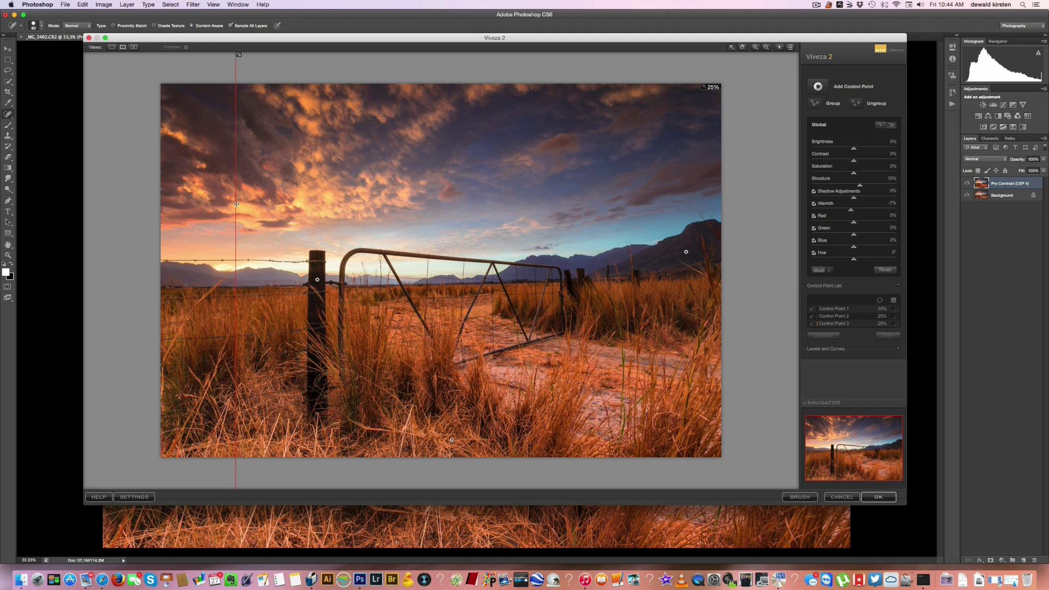
pyautogui.moveTo(236, 204); pyautogui.dragTo(206, 214)
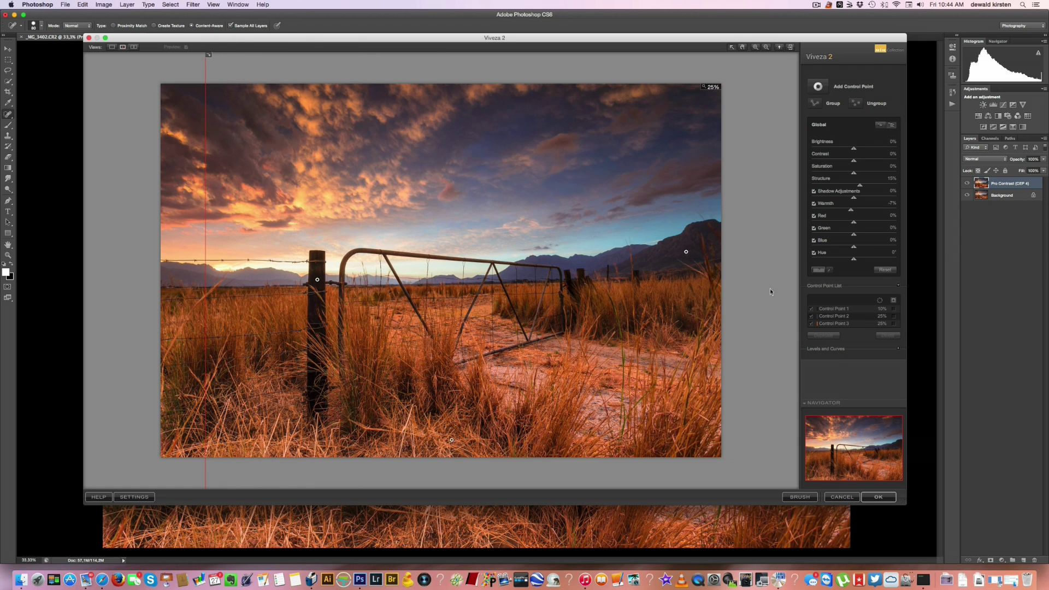
# Apply Viveza 2 as a layer, delete the duplicate layer, and compare the photo with and without it
pyautogui.click(878, 496)
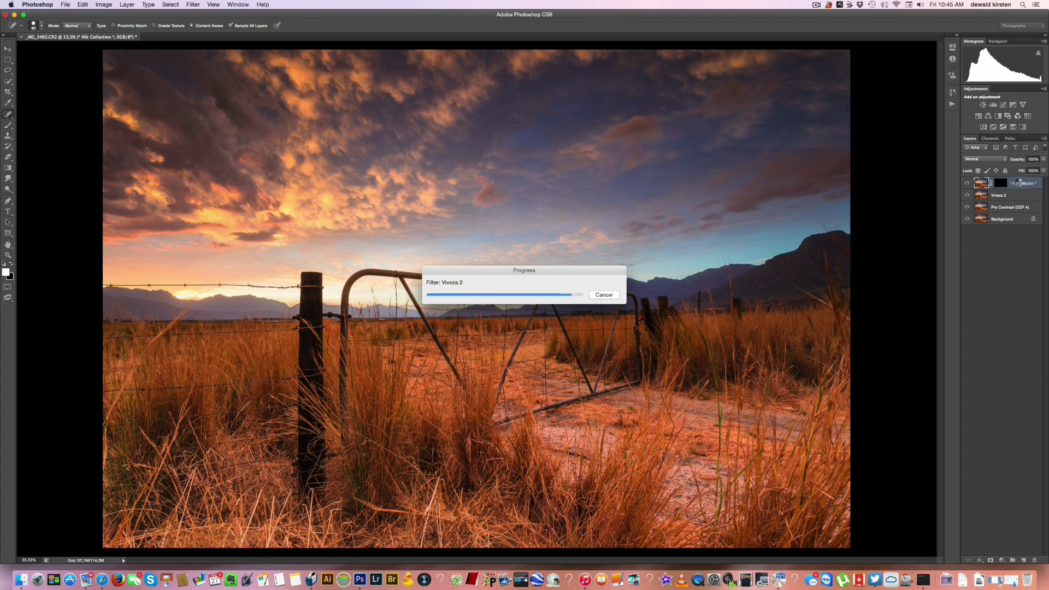
pyautogui.moveTo(1016, 213); pyautogui.dragTo(1033, 559)
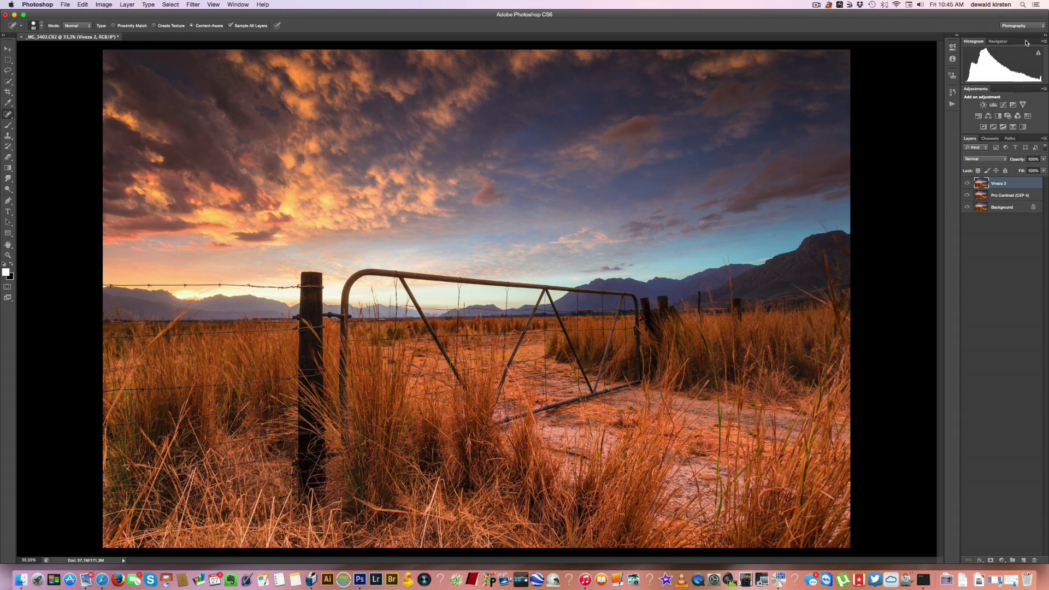
pyautogui.click(966, 184)
pyautogui.click(966, 183)
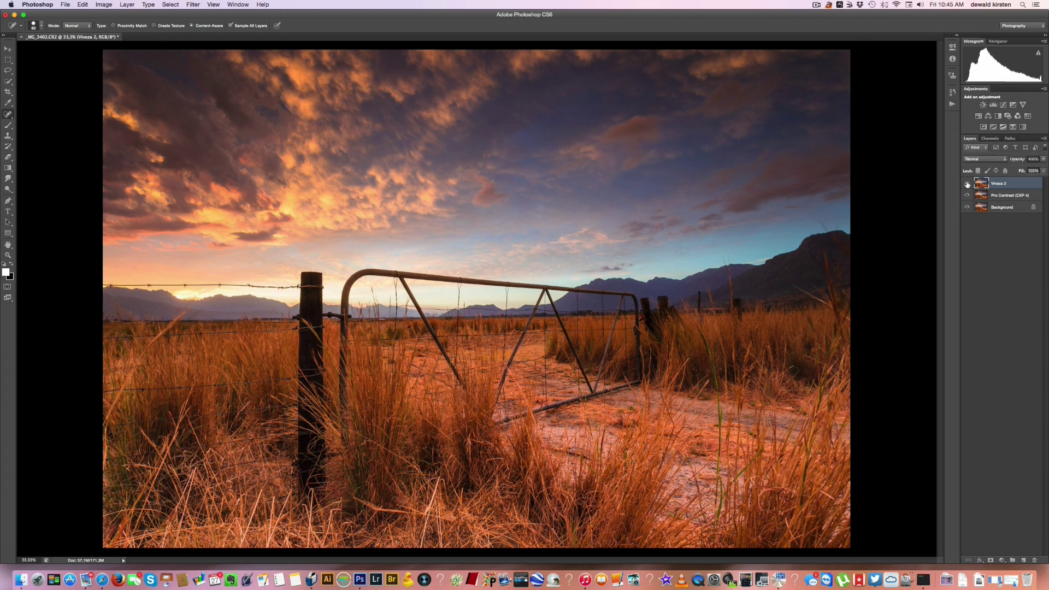
pyautogui.click(967, 184)
pyautogui.click(967, 183)
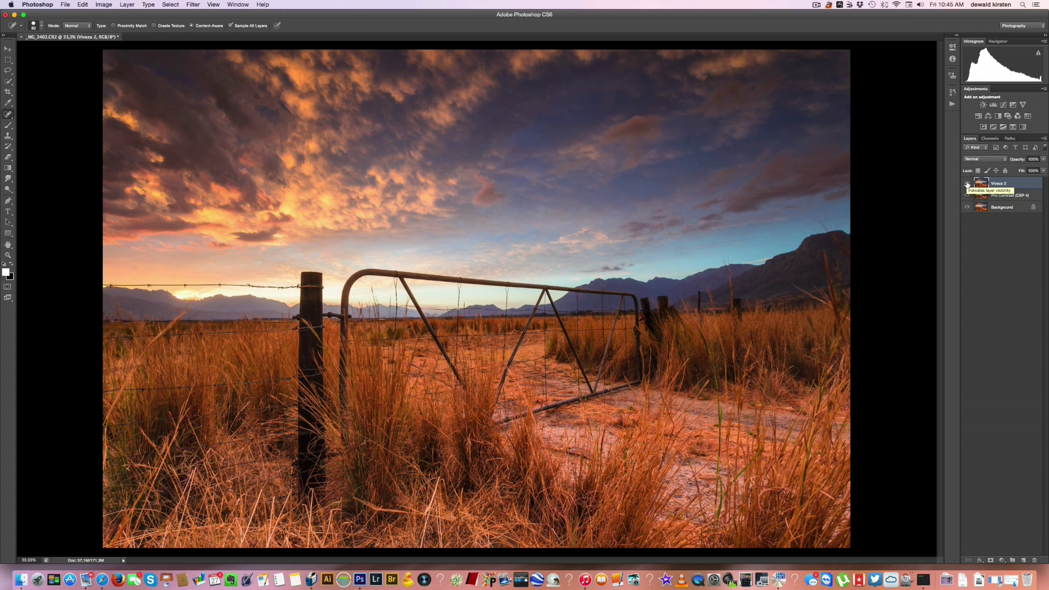
# Lower the Viveza 2 layer opacity to about 80% and select it together with Pro Contrast
pyautogui.click(1043, 170)
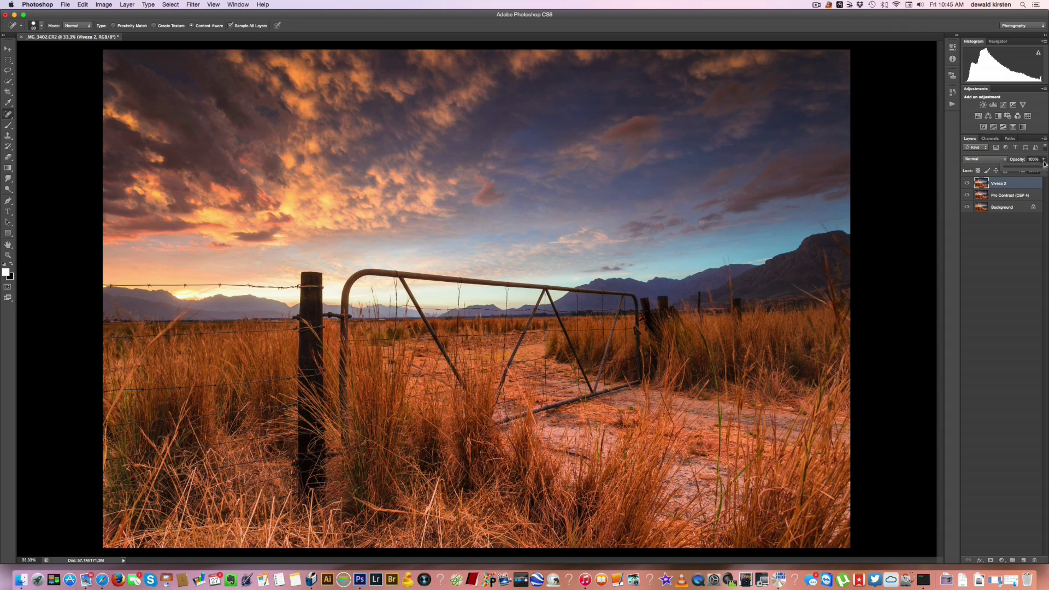
pyautogui.moveTo(1044, 170); pyautogui.dragTo(1036, 170)
pyautogui.keyDown('shift'); pyautogui.click(1008, 197); pyautogui.keyUp('shift')
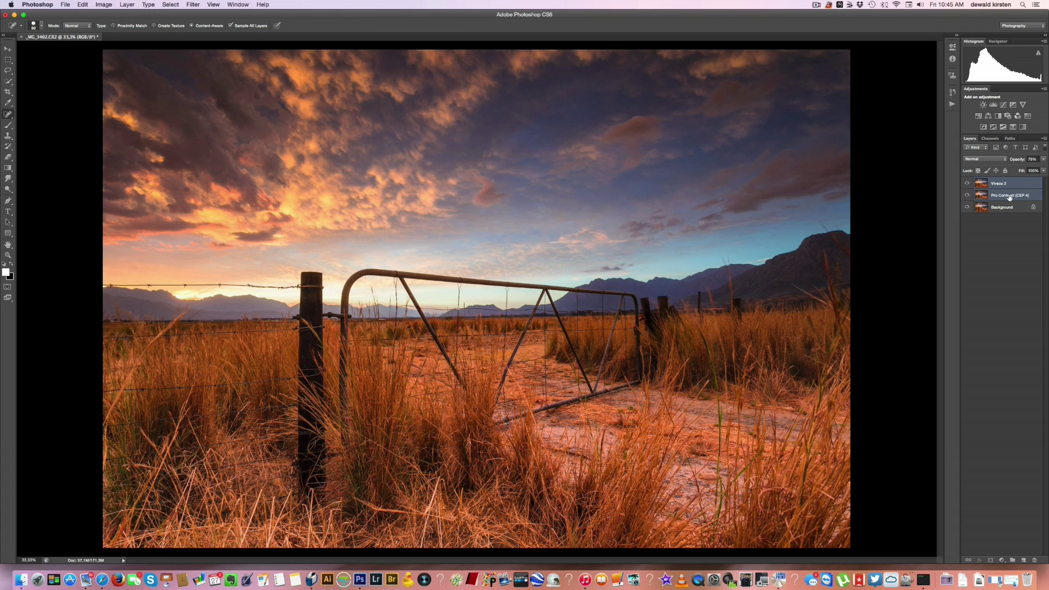
pyautogui.rightClick(1009, 195)
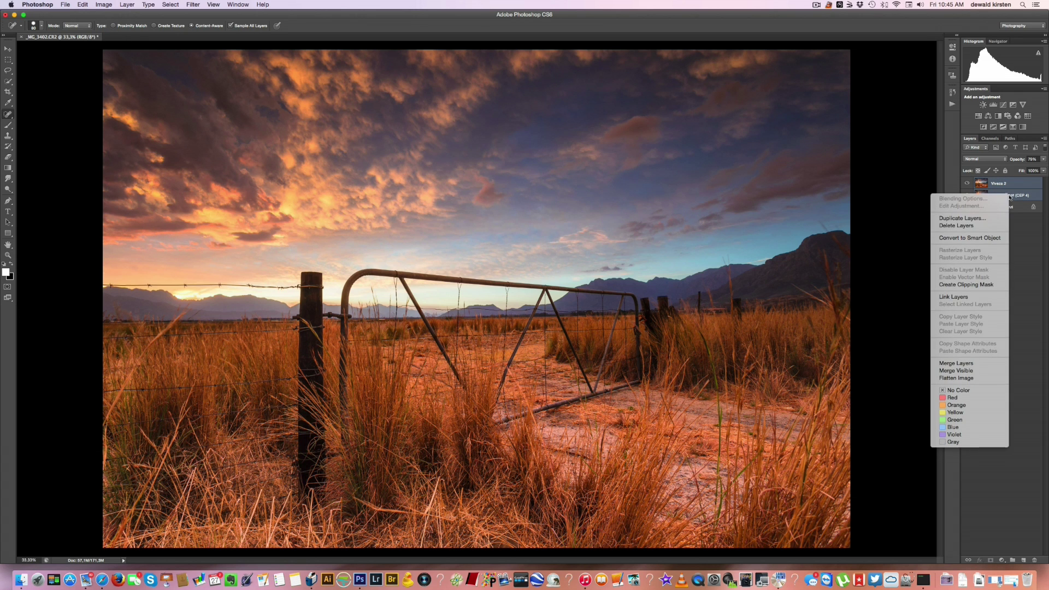
# Merge Pro Contrast into the Viveza 2 layer and zoom in on the clouds to check for noise
pyautogui.click(960, 363)
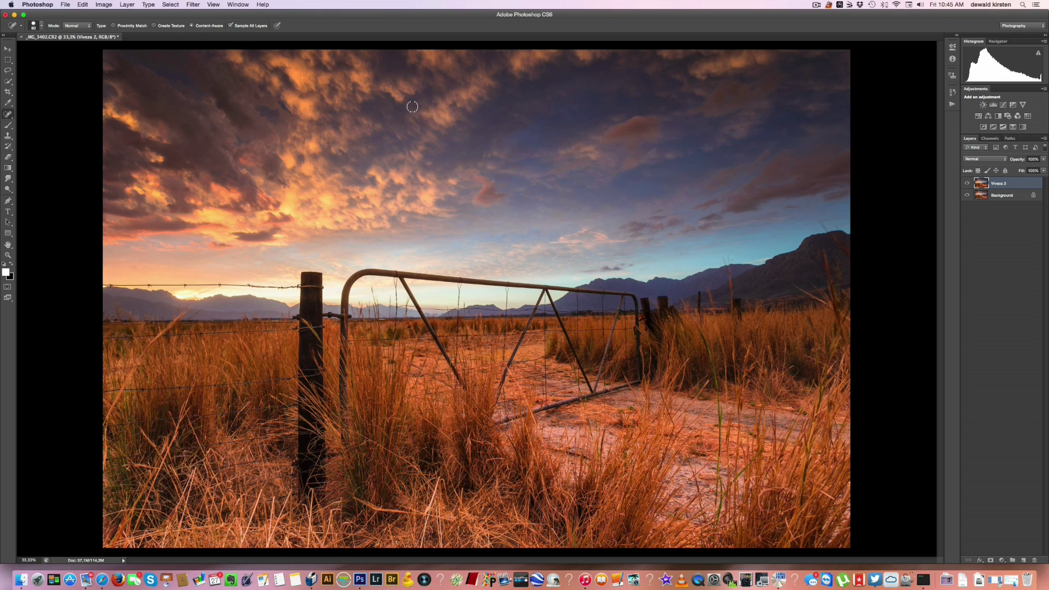
pyautogui.press('super+equal')
pyautogui.press('super+equal')
pyautogui.press('super+equal')
pyautogui.press('super+equal')
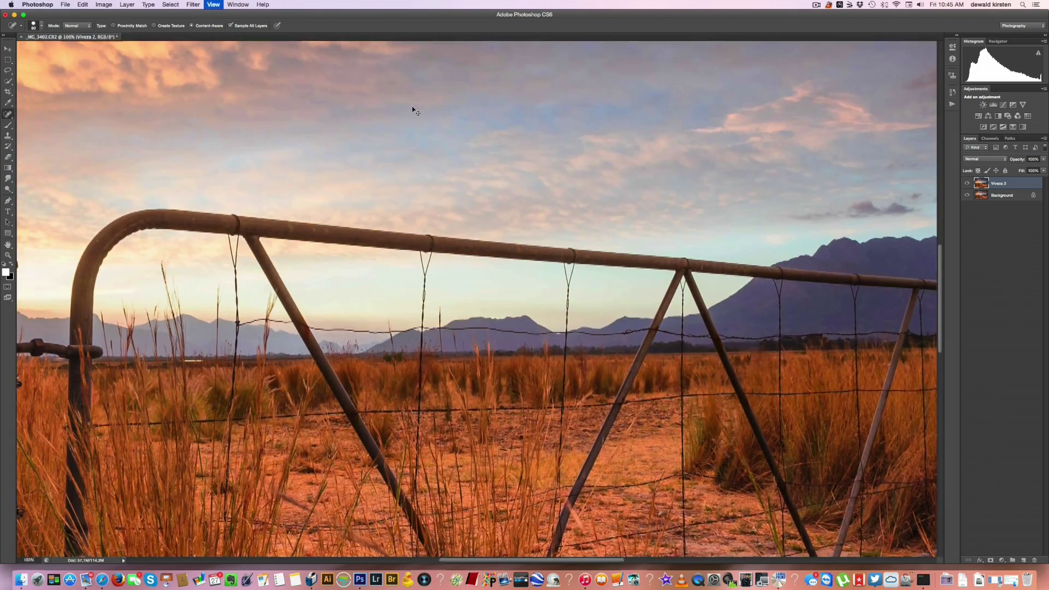
pyautogui.scroll(10, 411, 106)
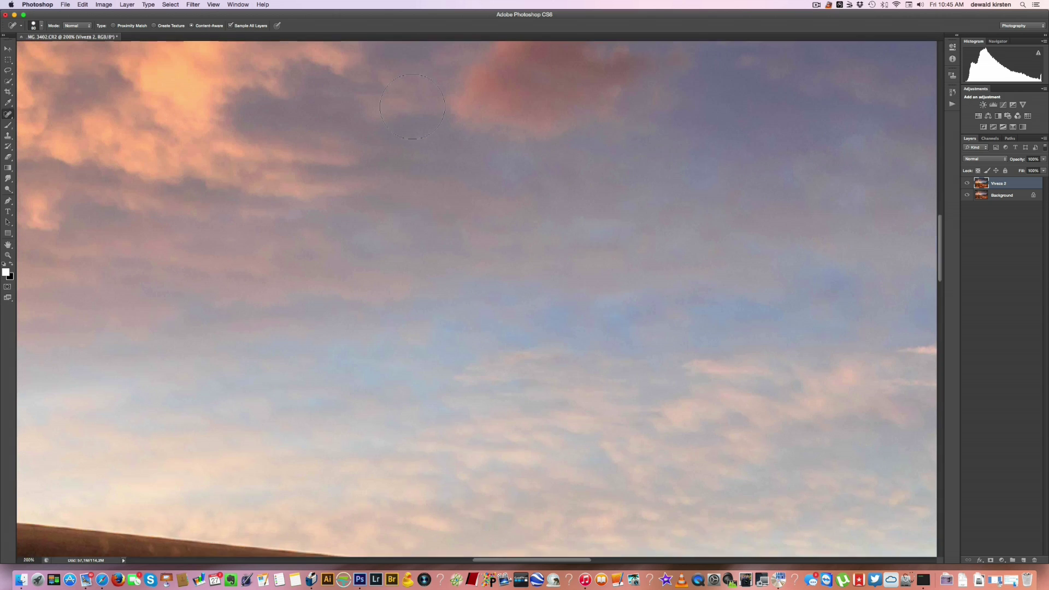
pyautogui.scroll(10, 412, 106)
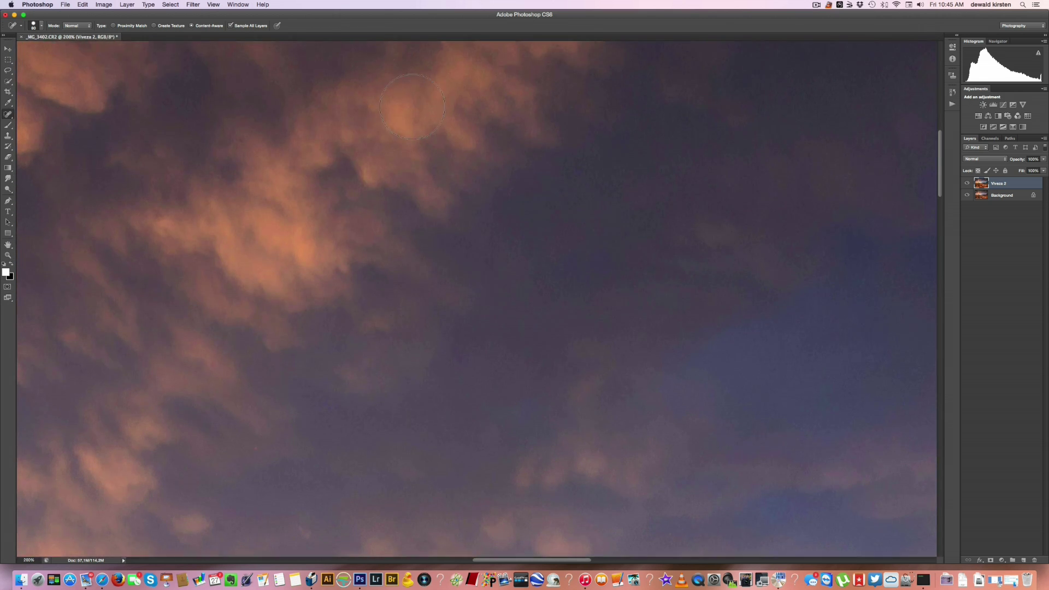
pyautogui.scroll(6, 412, 106)
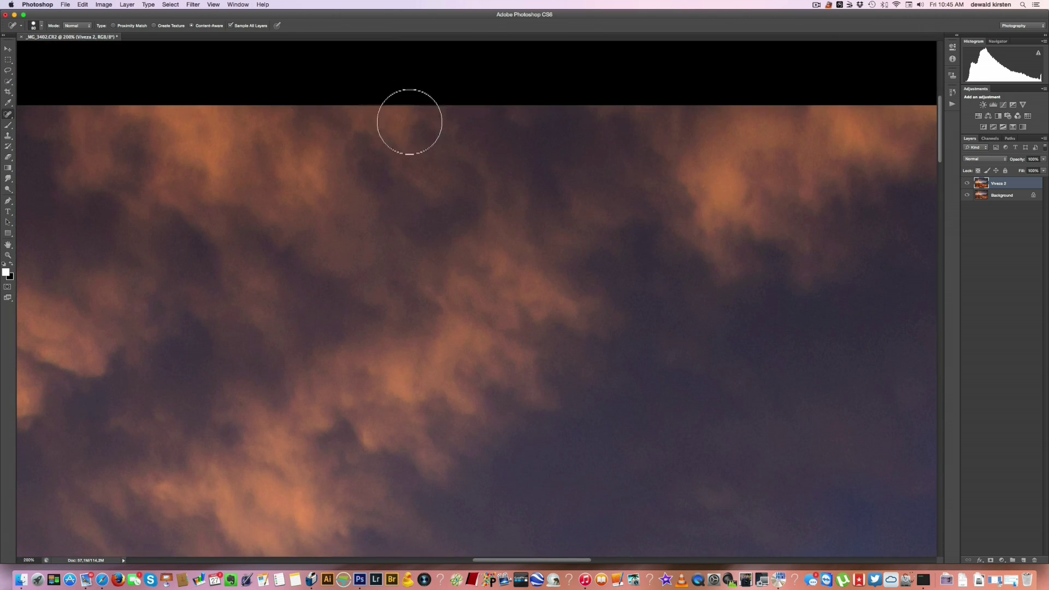
pyautogui.hscroll(-8, 279, 170)
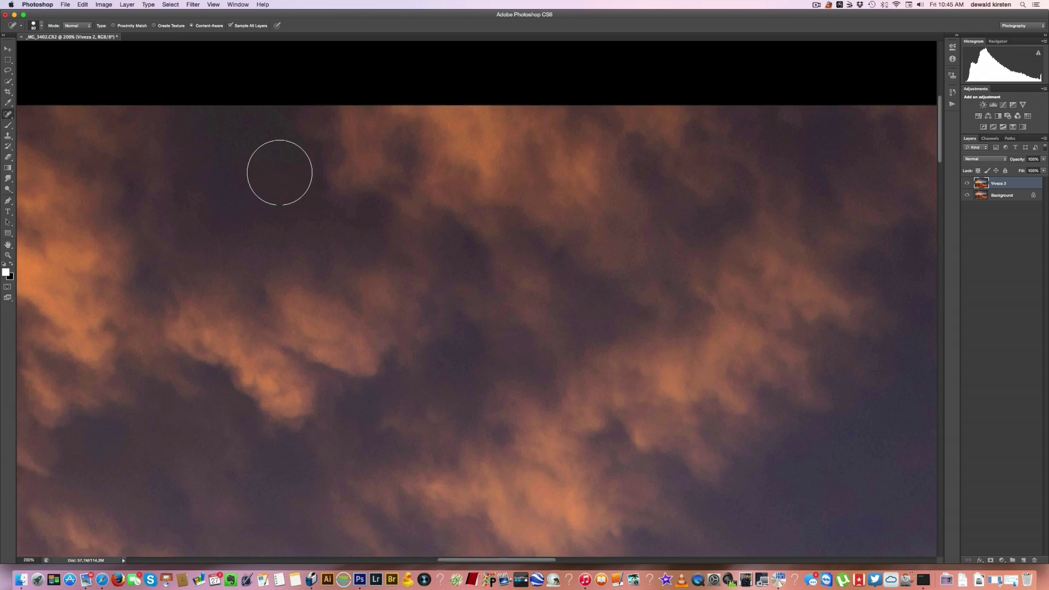
pyautogui.hscroll(-4, 279, 172)
pyautogui.keyDown('alt'); pyautogui.scroll(-1, 279, 173); pyautogui.keyUp('alt')
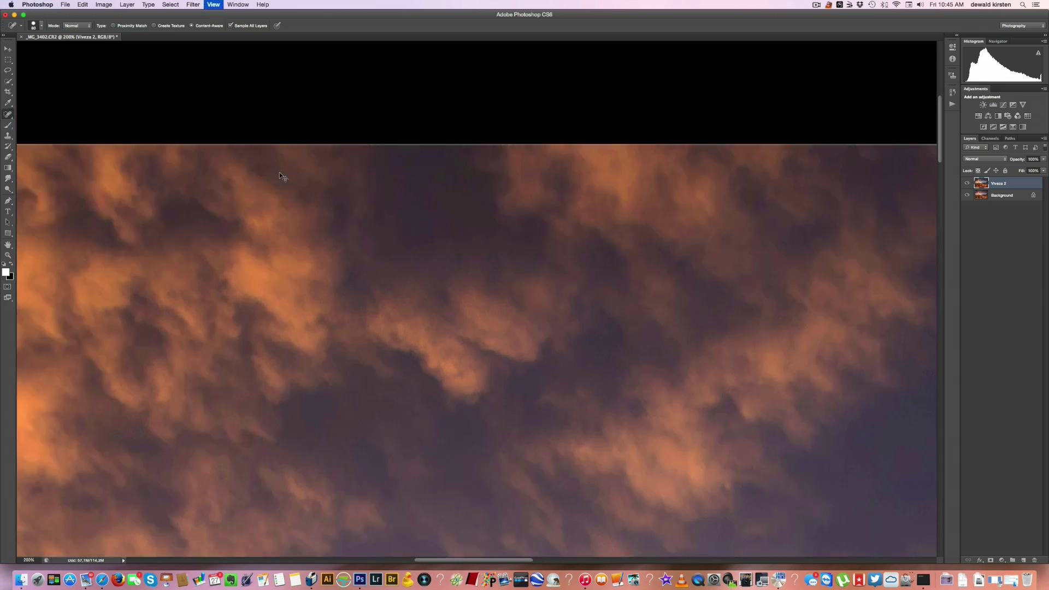
pyautogui.scroll(3, 278, 171)
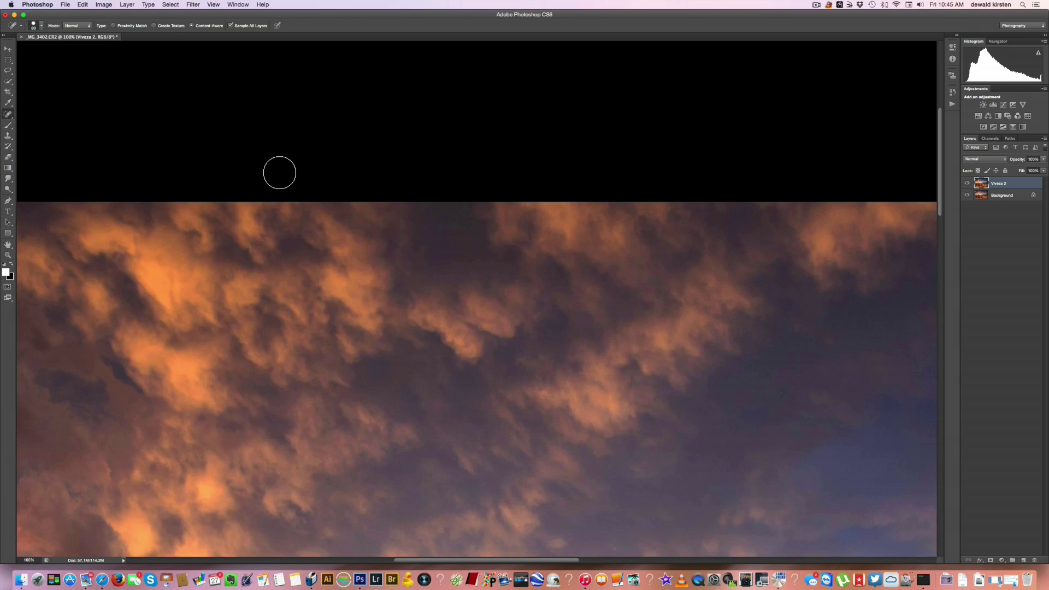
# Launch Dfine 2 from the Filter menu's Nik Collection
pyautogui.click(193, 5)
pyautogui.moveTo(203, 208)
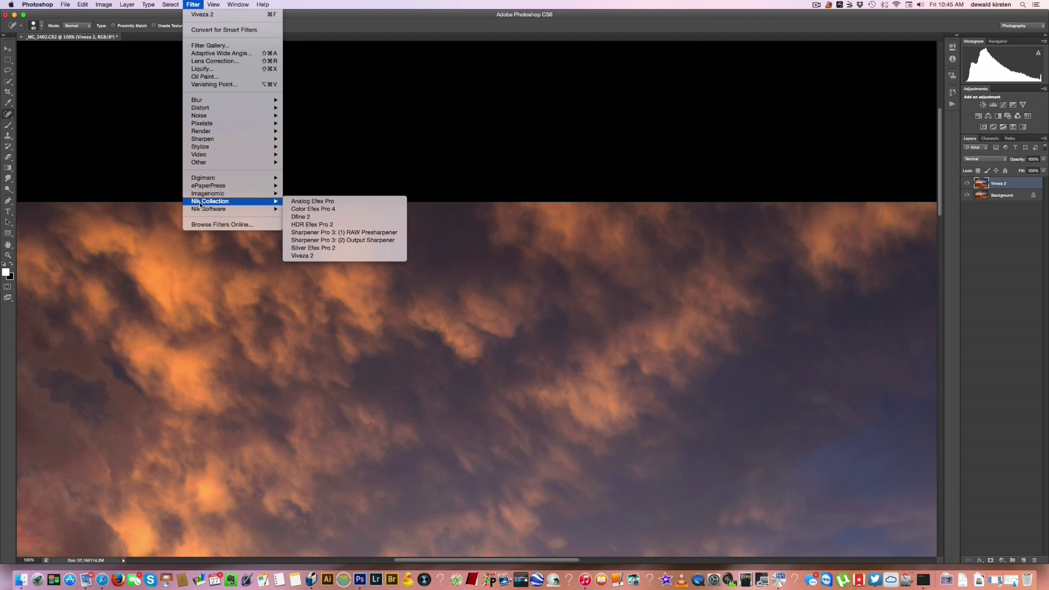
pyautogui.click(305, 219)
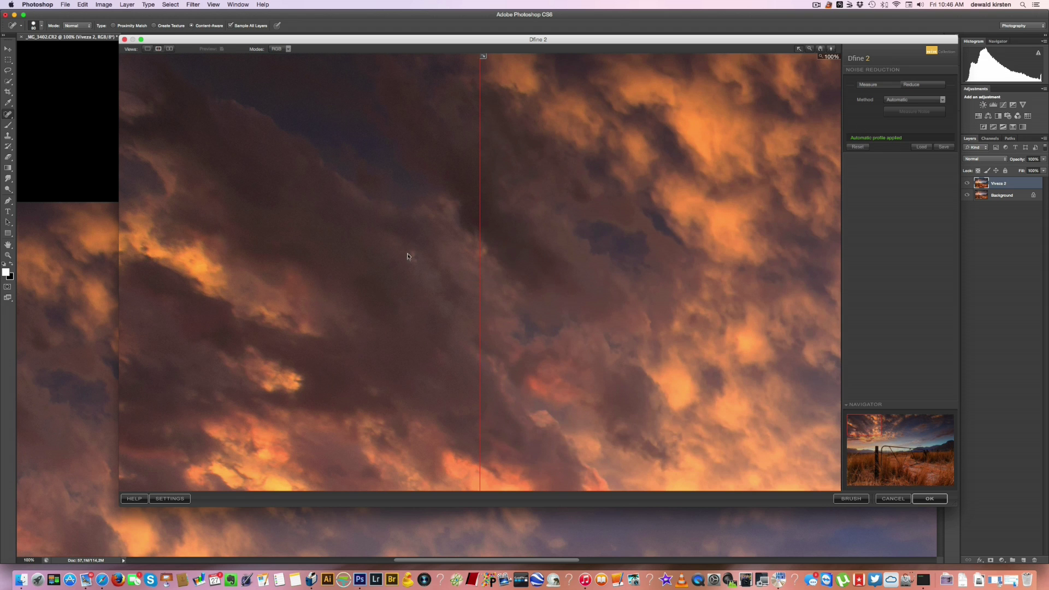
# Compare original and denoised clouds and blue sky in the Dfine 2 split preview
pyautogui.moveTo(480, 248); pyautogui.dragTo(568, 253)
pyautogui.scroll(-3, 567, 253)
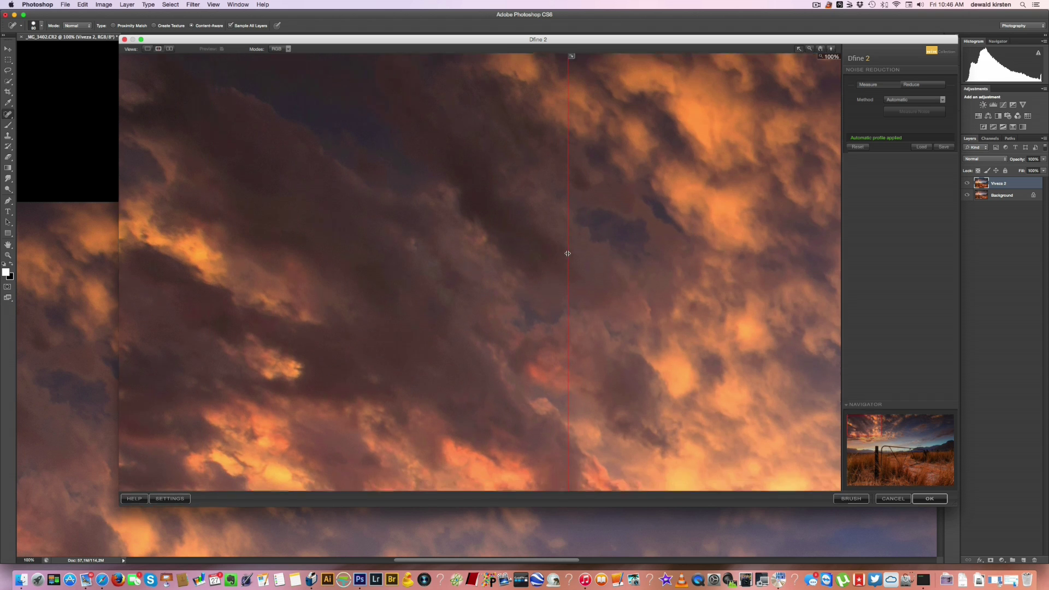
pyautogui.moveTo(881, 432); pyautogui.dragTo(910, 427)
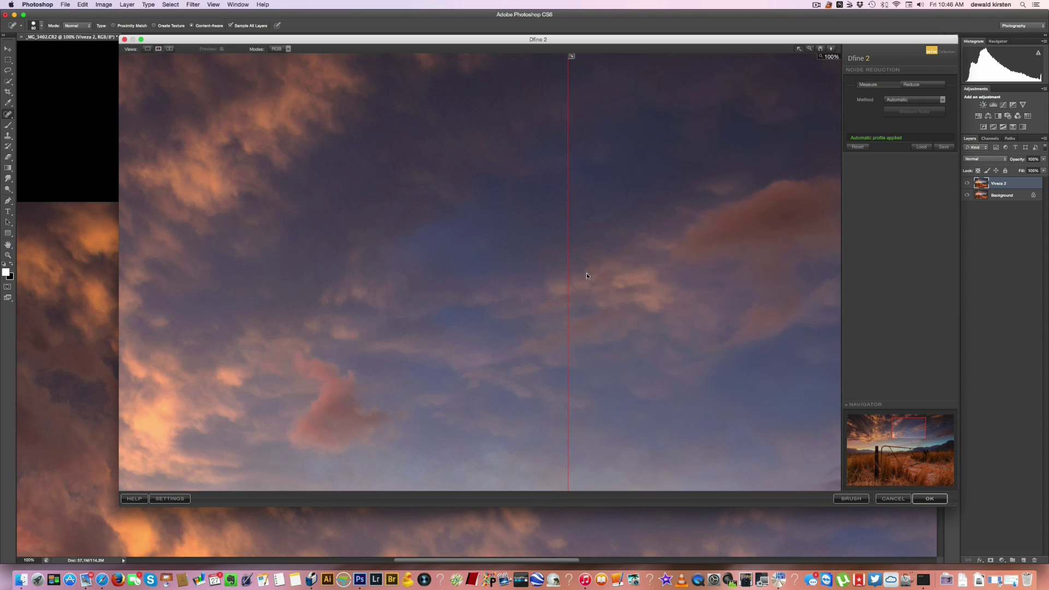
pyautogui.moveTo(567, 273); pyautogui.dragTo(190, 273)
pyautogui.moveTo(373, 260); pyautogui.dragTo(350, 253)
# Compare original and denoised fence and grass in the preview
pyautogui.moveTo(909, 435); pyautogui.dragTo(879, 464)
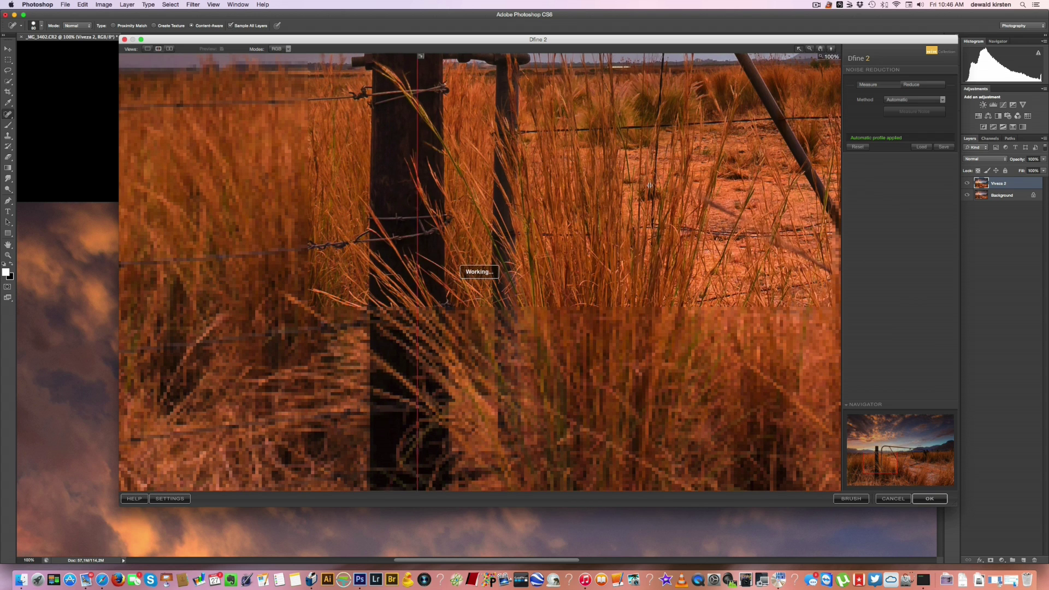
pyautogui.moveTo(650, 186); pyautogui.dragTo(708, 177)
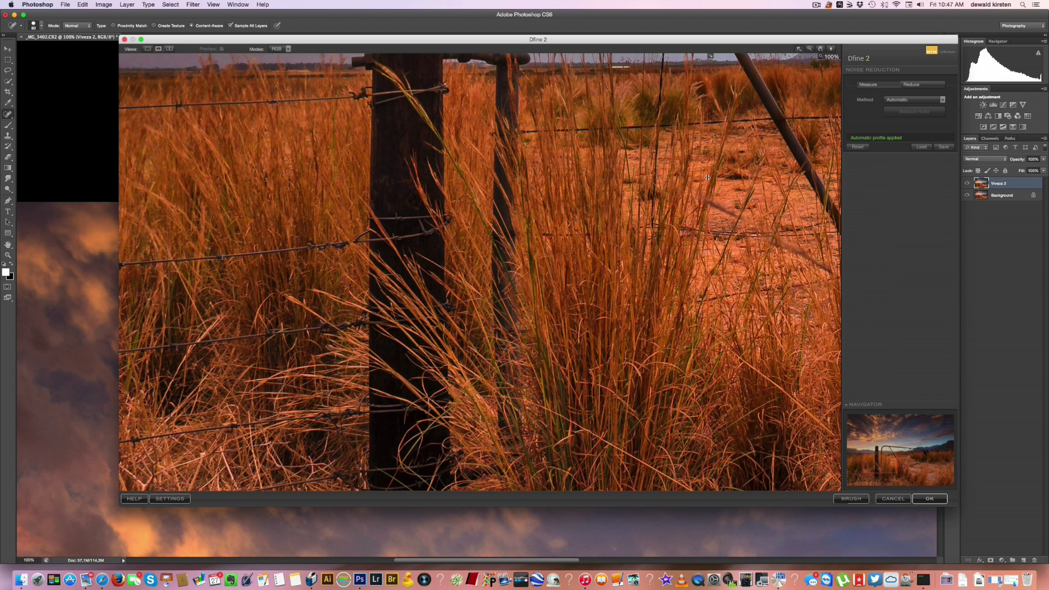
pyautogui.moveTo(707, 177)
pyautogui.mouseDown()
pyautogui.moveTo(230, 180)
pyautogui.moveTo(677, 185)
pyautogui.moveTo(261, 178)
pyautogui.mouseUp()
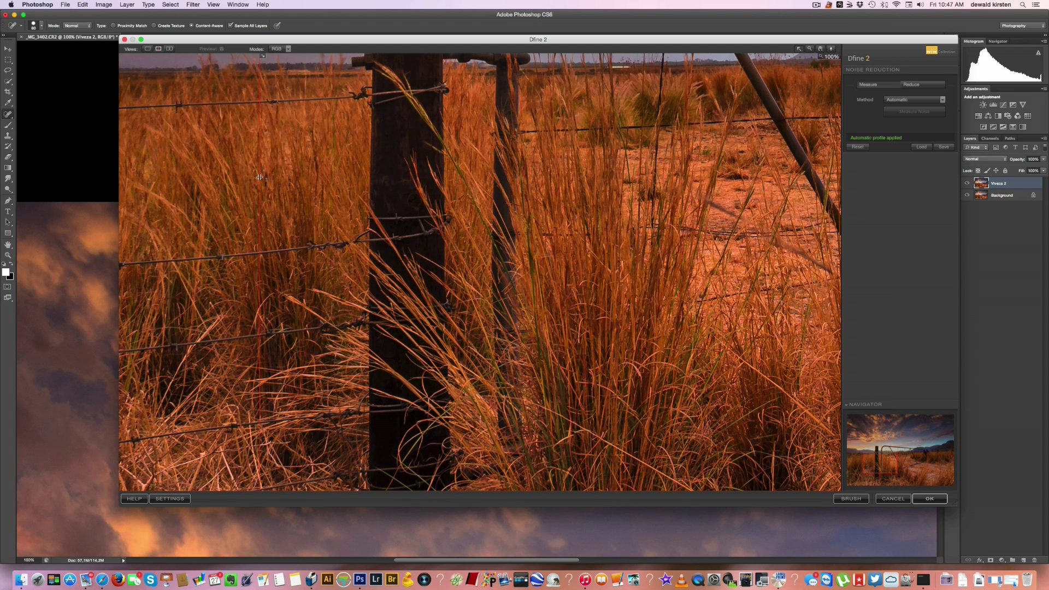
# Apply Dfine 2 as a new top layer and zoom out to fit the whole photo
pyautogui.click(929, 500)
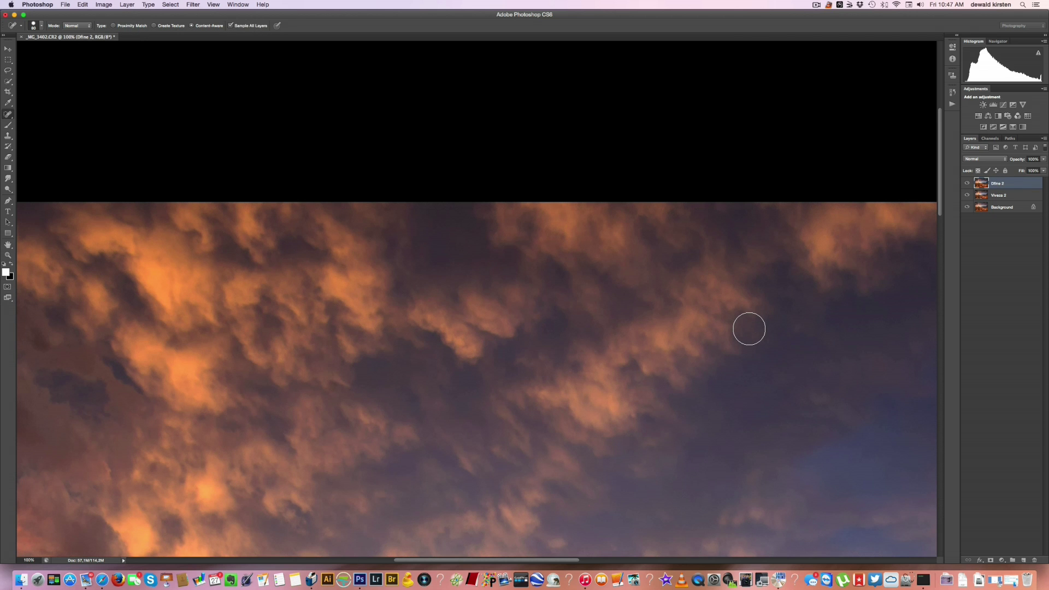
pyautogui.hotkey('ctrl', '-')
pyautogui.hotkey('ctrl', '-')
pyautogui.hotkey('ctrl', '-')
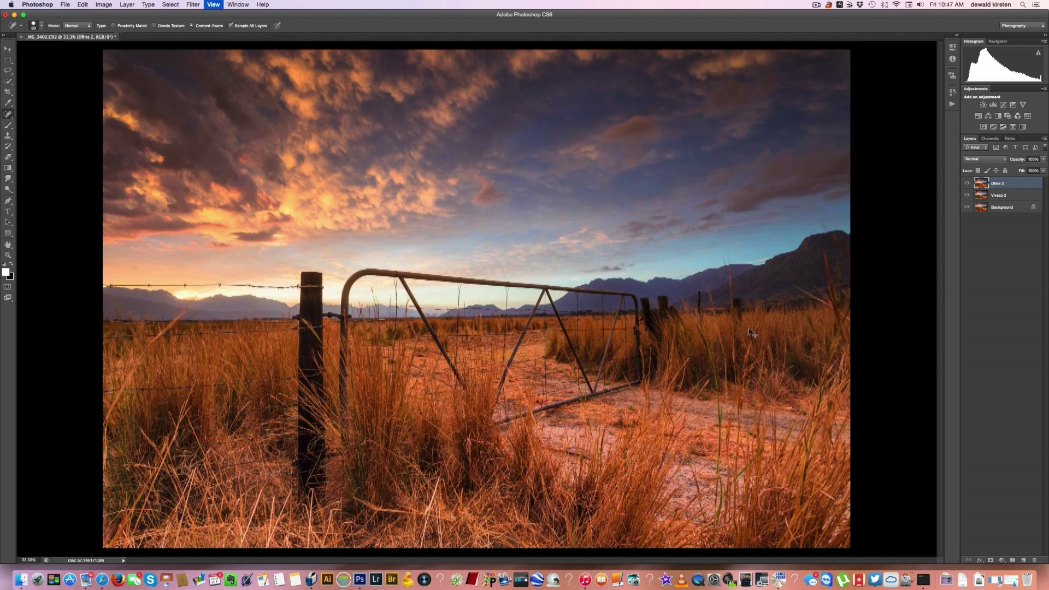